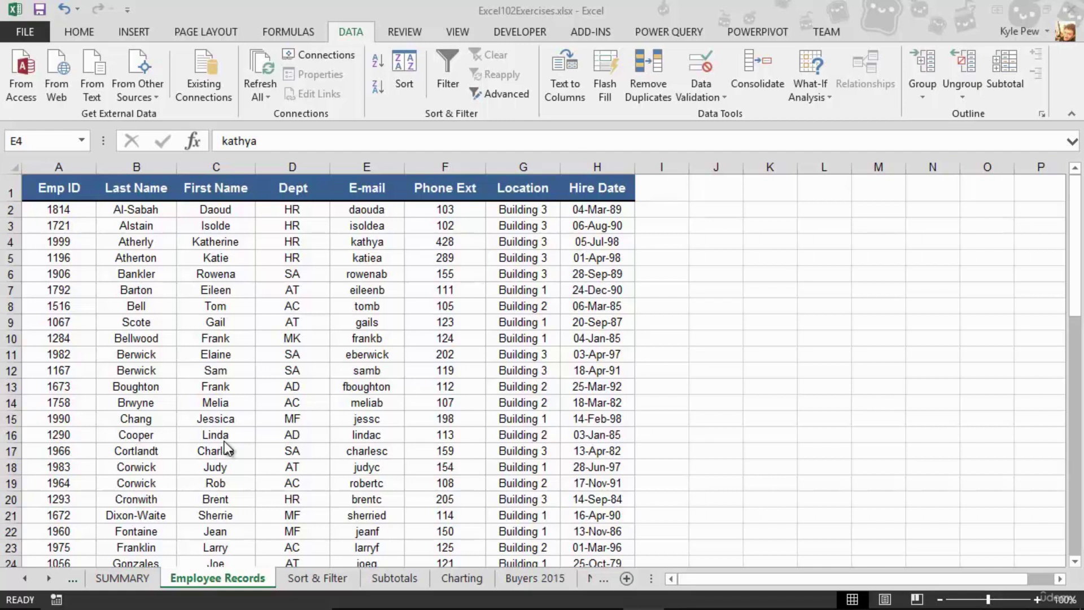
# - Select alternate employee rows 3, 5, 7, 9, 11, 13, 15, 17, 19 and 21
pyautogui.click(227, 417)
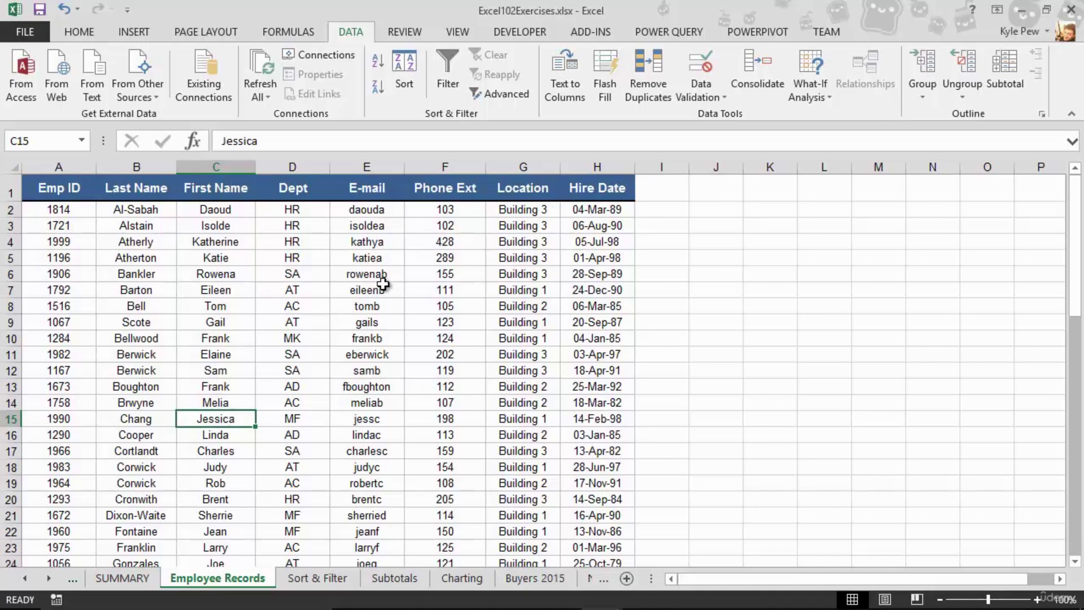
pyautogui.click(10, 227)
pyautogui.keyDown('ctrl'); pyautogui.click(10, 258); pyautogui.keyUp('ctrl')
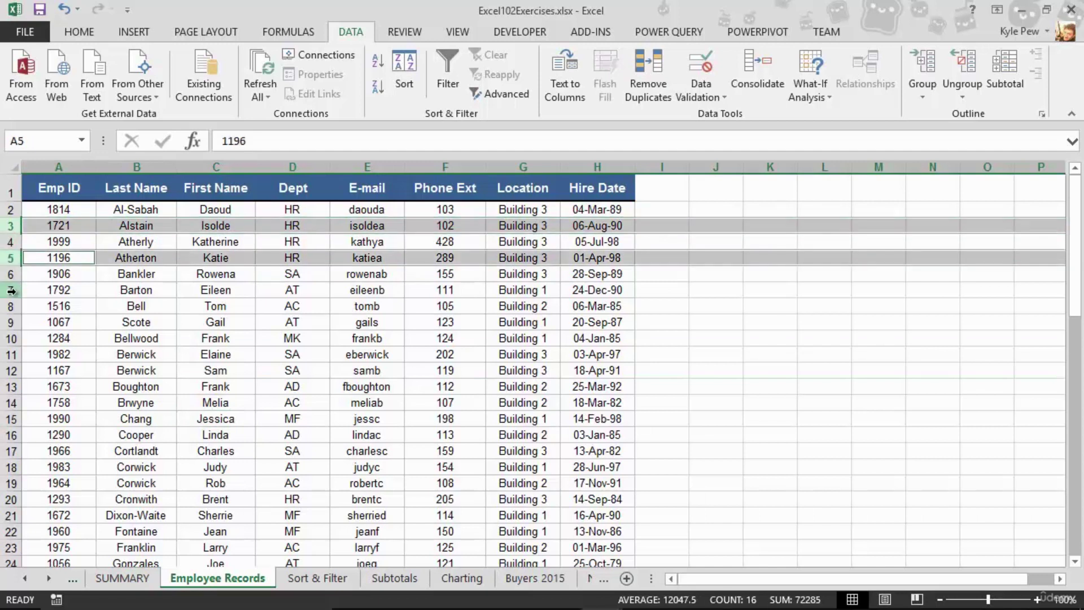
pyautogui.keyDown('ctrl'); pyautogui.click(10, 290); pyautogui.keyUp('ctrl')
pyautogui.keyDown('ctrl'); pyautogui.click(10, 322); pyautogui.keyUp('ctrl')
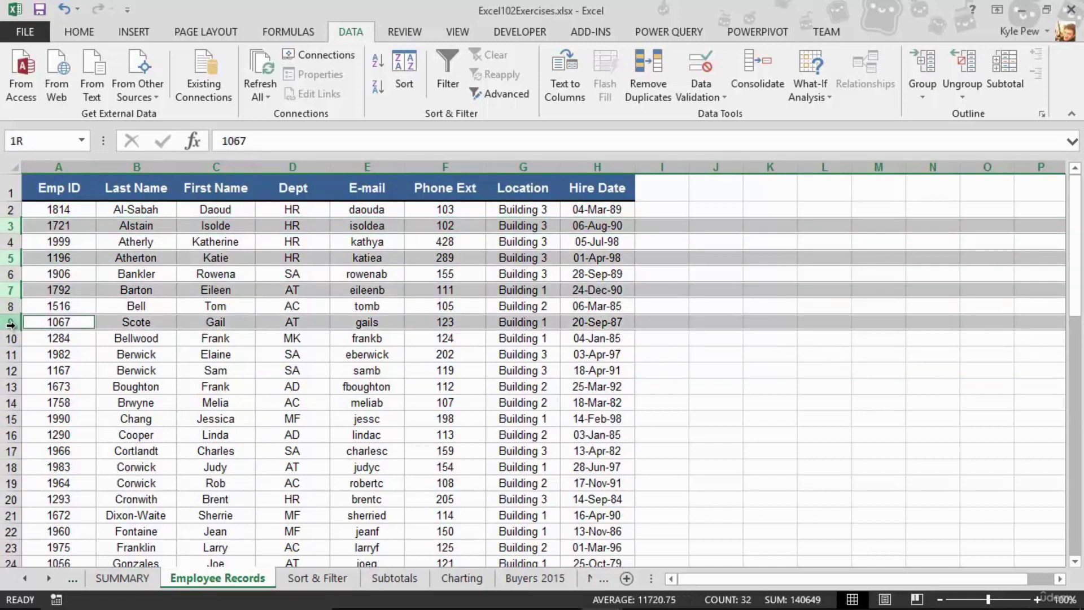
pyautogui.keyDown('ctrl'); pyautogui.click(10, 355); pyautogui.keyUp('ctrl')
pyautogui.keyDown('ctrl'); pyautogui.click(10, 387); pyautogui.keyUp('ctrl')
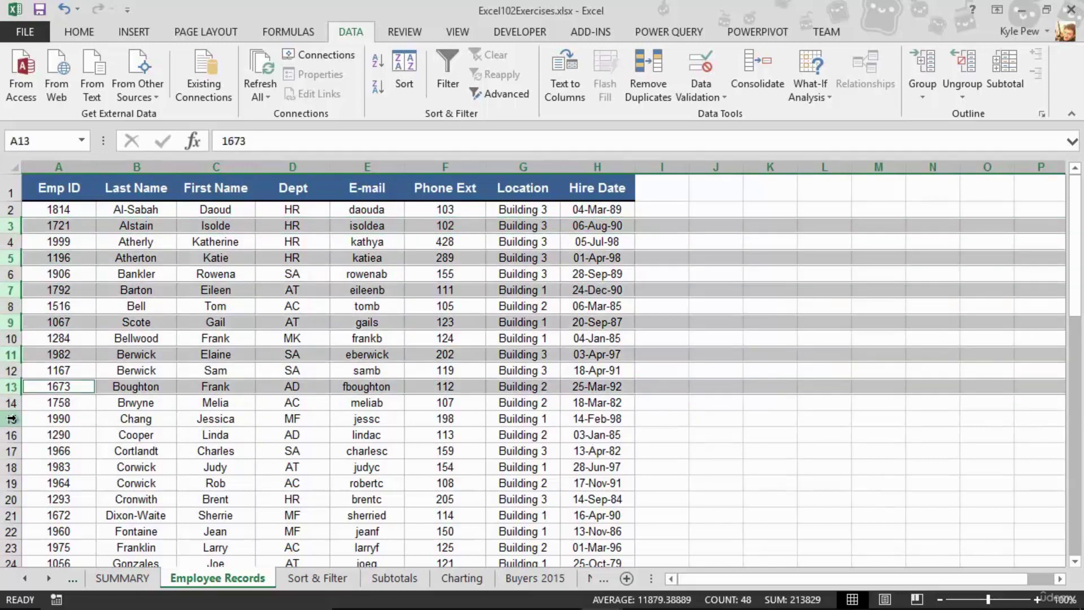
pyautogui.keyDown('ctrl'); pyautogui.click(11, 419); pyautogui.keyUp('ctrl')
pyautogui.keyDown('ctrl'); pyautogui.click(11, 452); pyautogui.keyUp('ctrl')
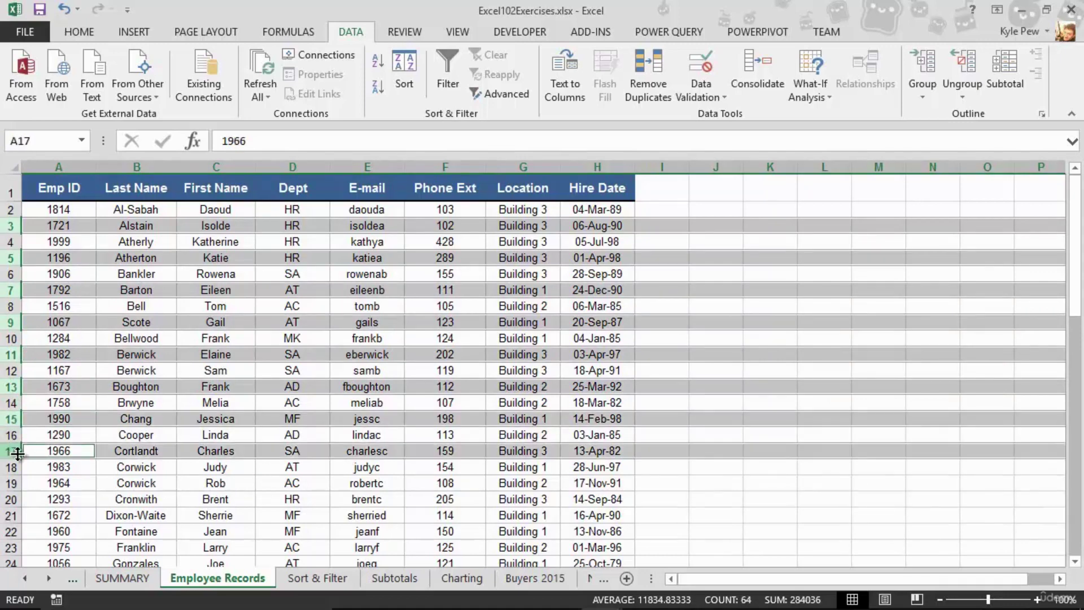
pyautogui.keyDown('ctrl'); pyautogui.click(11, 485); pyautogui.keyUp('ctrl')
pyautogui.keyDown('ctrl'); pyautogui.click(11, 515); pyautogui.keyUp('ctrl')
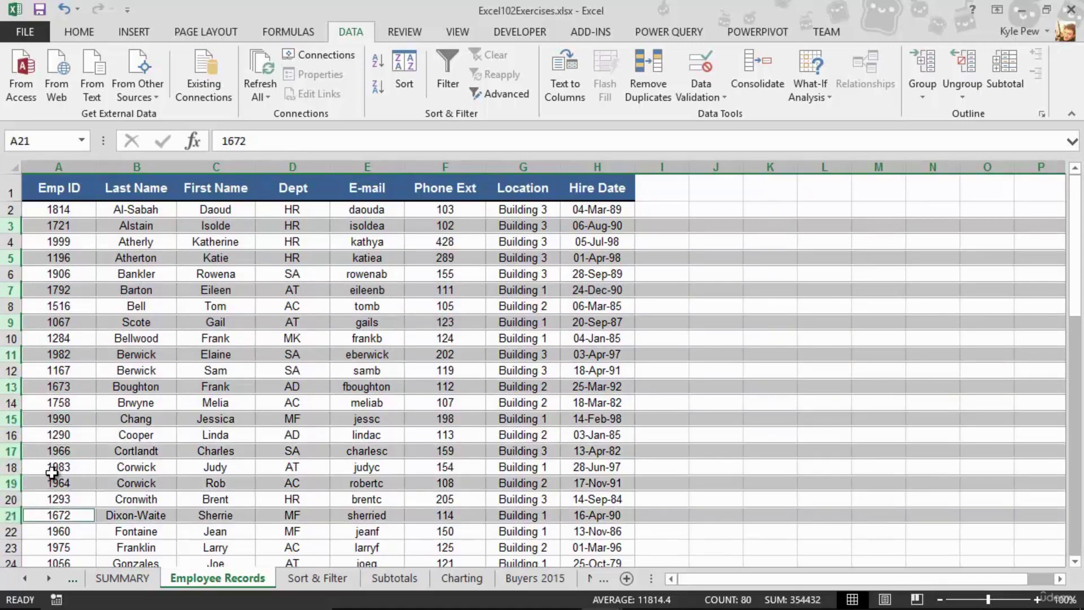
# - Fill the selected rows with a light gray theme colour
pyautogui.click(87, 37)
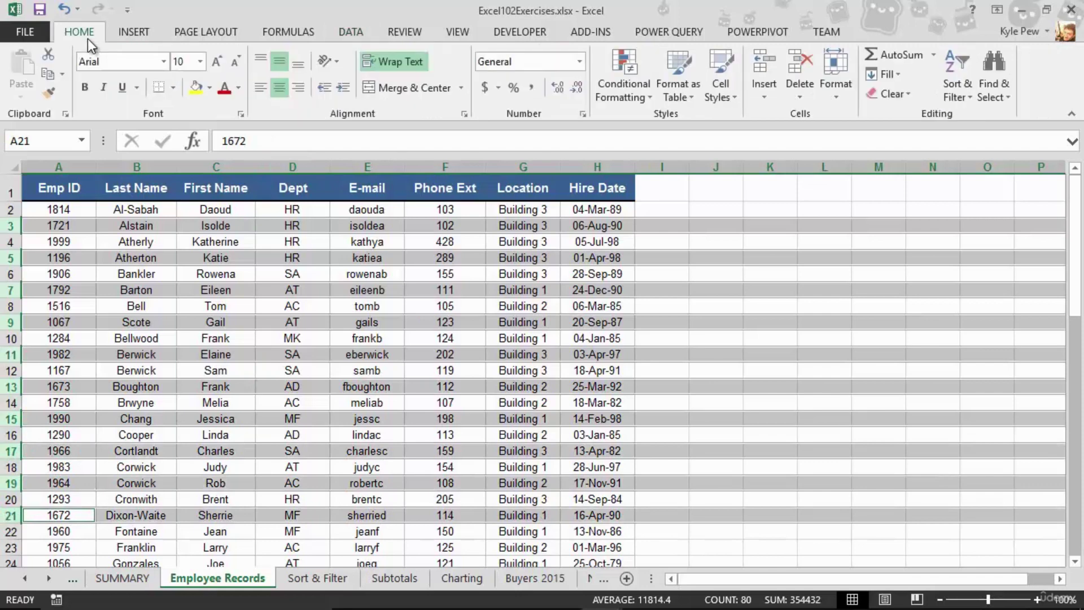
pyautogui.click(209, 87)
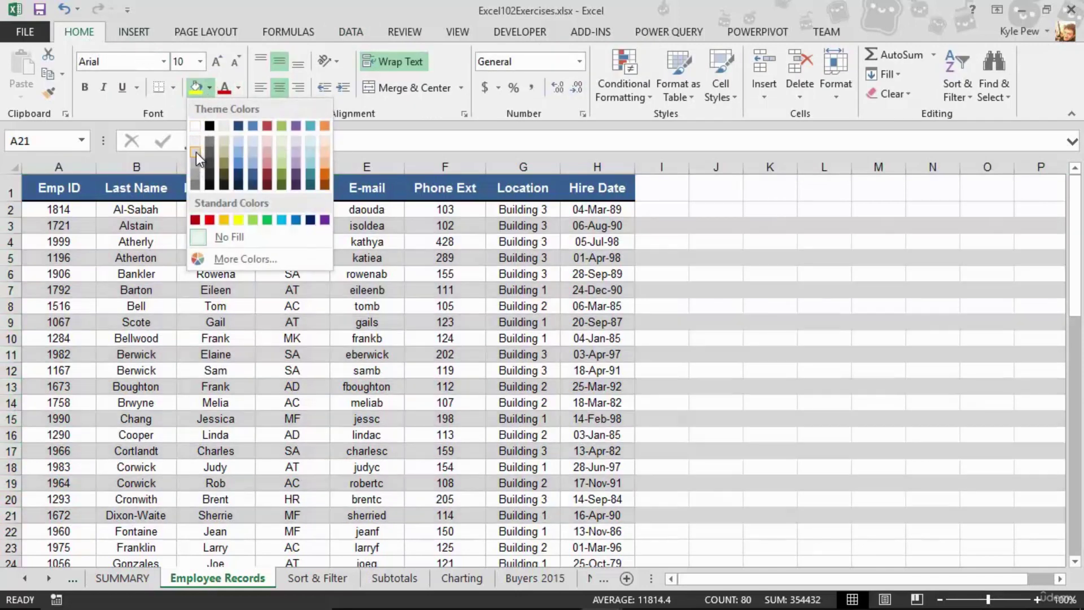
pyautogui.click(196, 152)
pyautogui.click(192, 368)
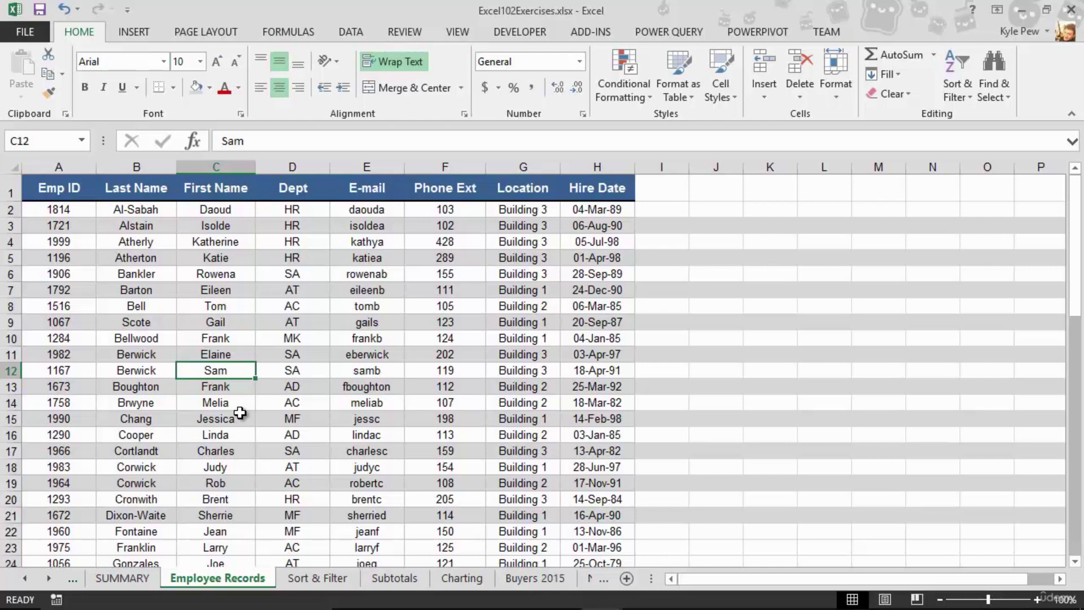
# - Sort the employee list A to Z on the Last Name column and review the result
pyautogui.click(168, 261)
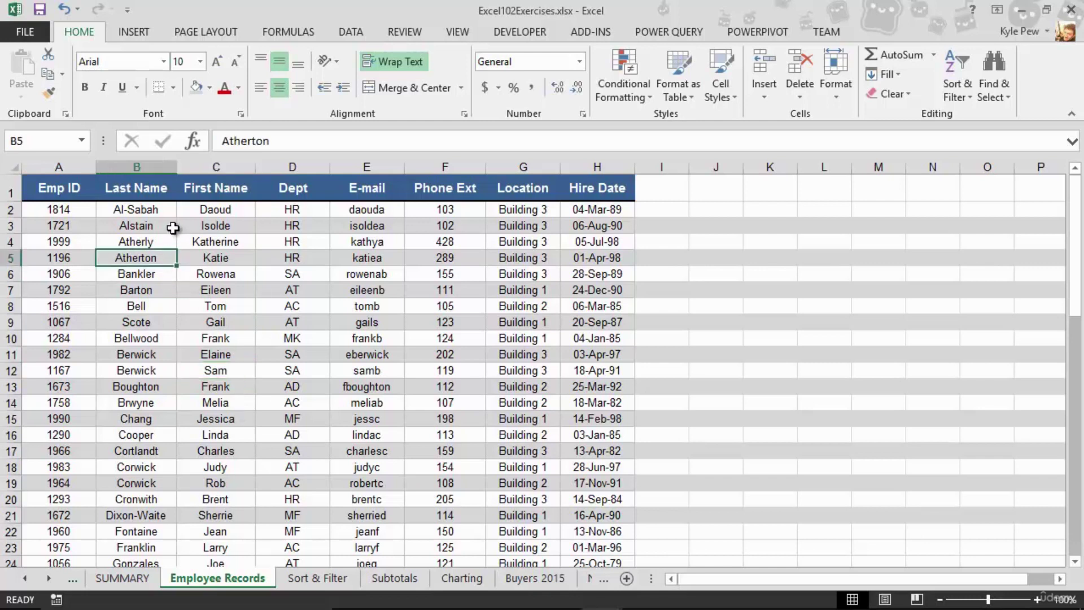
pyautogui.click(341, 33)
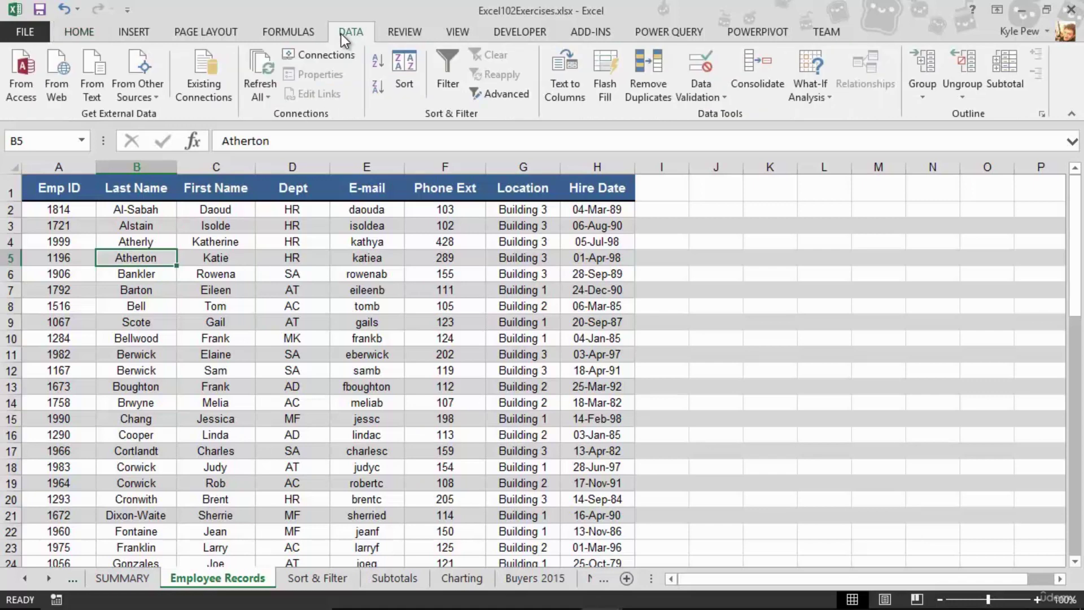
pyautogui.click(374, 63)
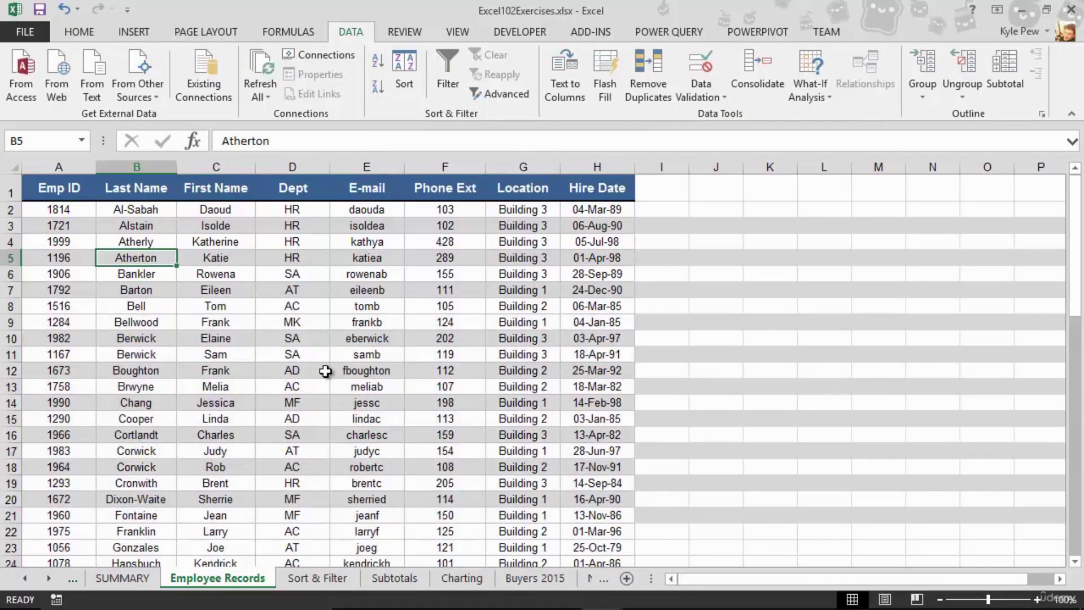
pyautogui.scroll(-7, 326, 371)
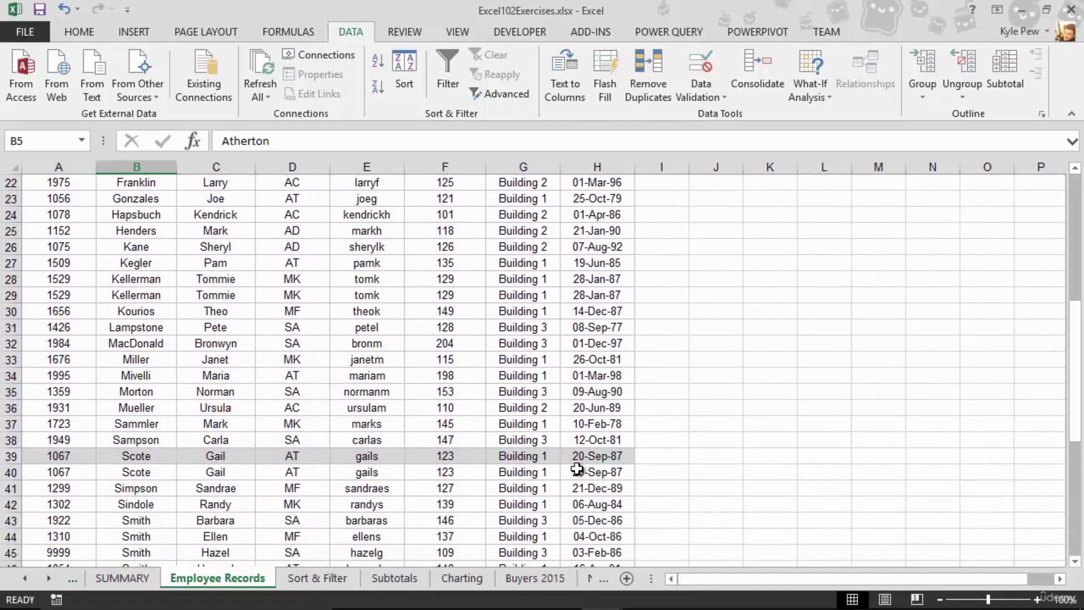
pyautogui.scroll(-2, 74, 442)
pyautogui.scroll(6, 75, 442)
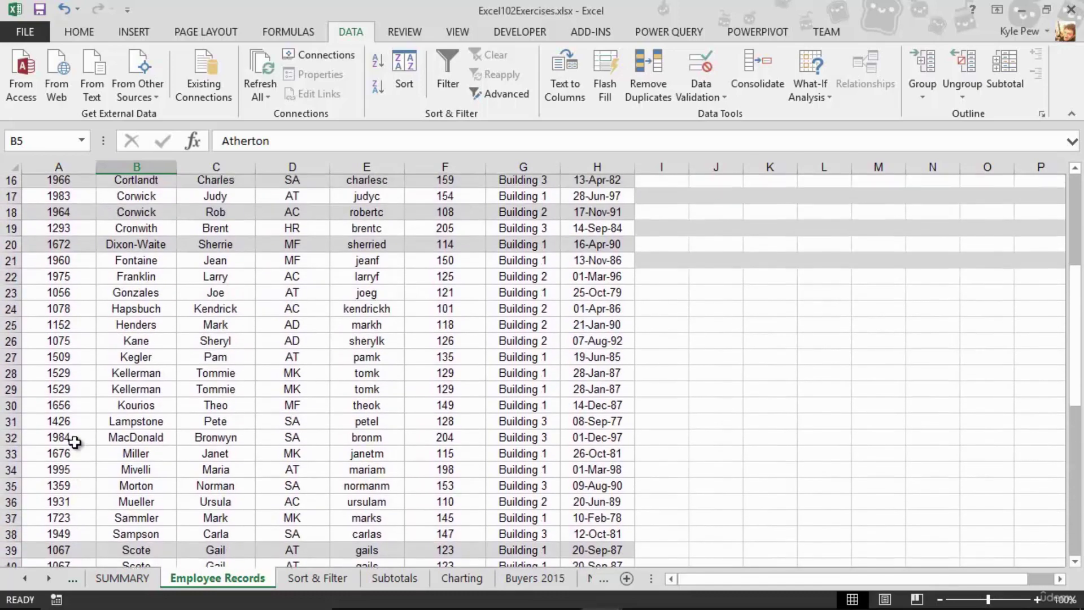
pyautogui.scroll(4, 75, 442)
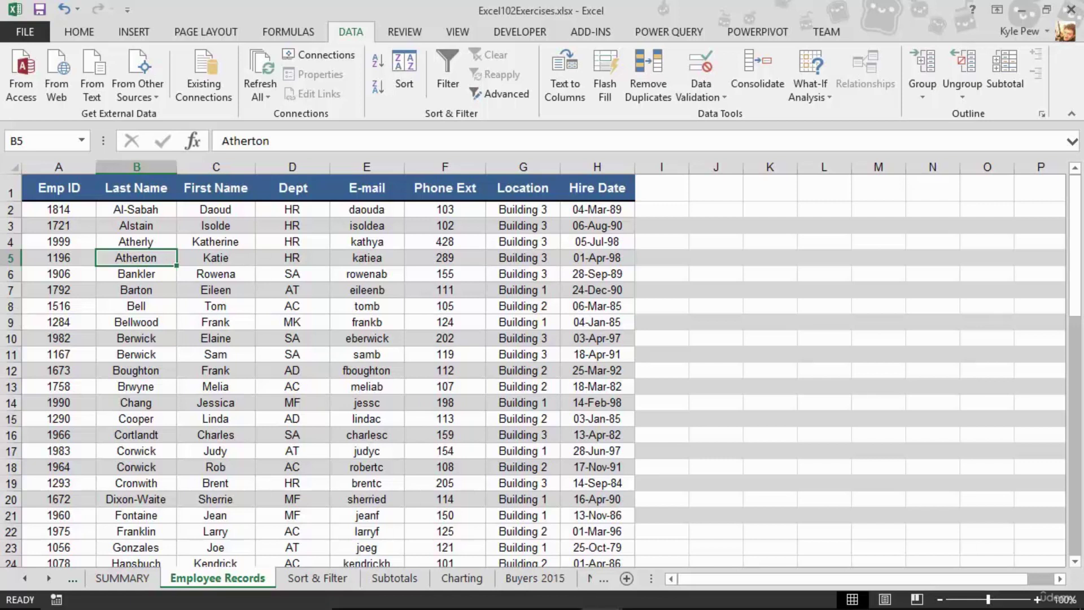
# - Undo the sort and gray shading, and turn off the column filter arrows
pyautogui.hotkey('ctrl', 'z')
pyautogui.hotkey('ctrl', 'z')
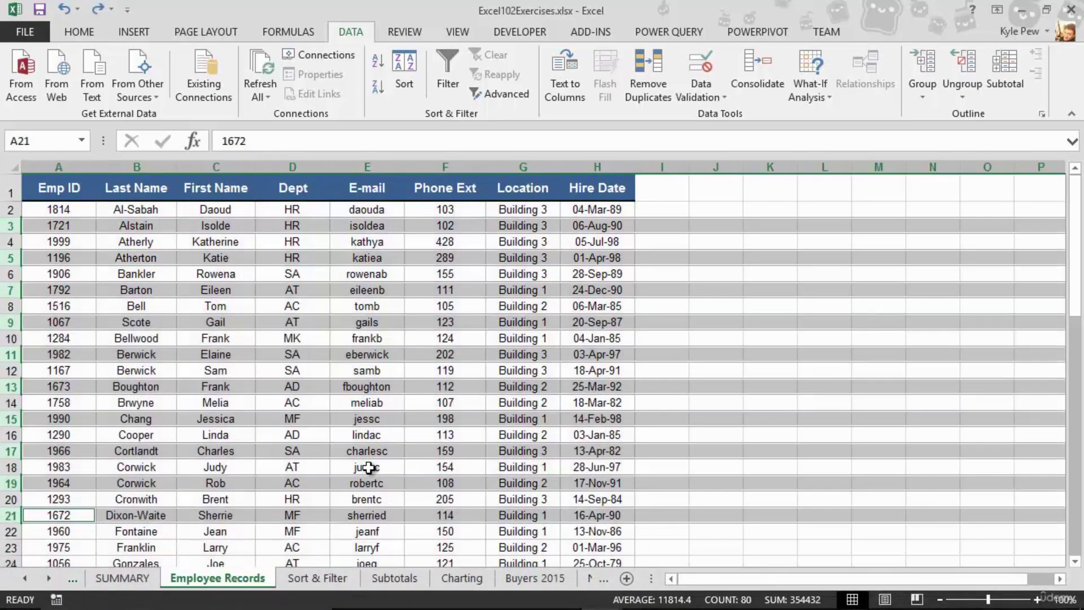
pyautogui.hotkey('ctrl', 'z')
pyautogui.click(300, 321)
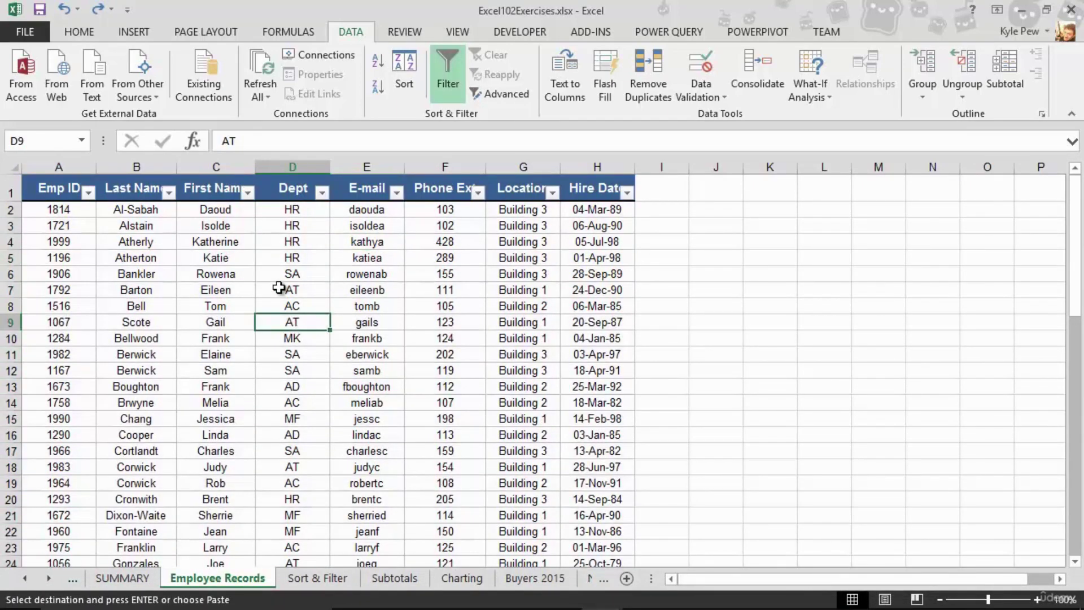
pyautogui.click(442, 83)
pyautogui.click(225, 289)
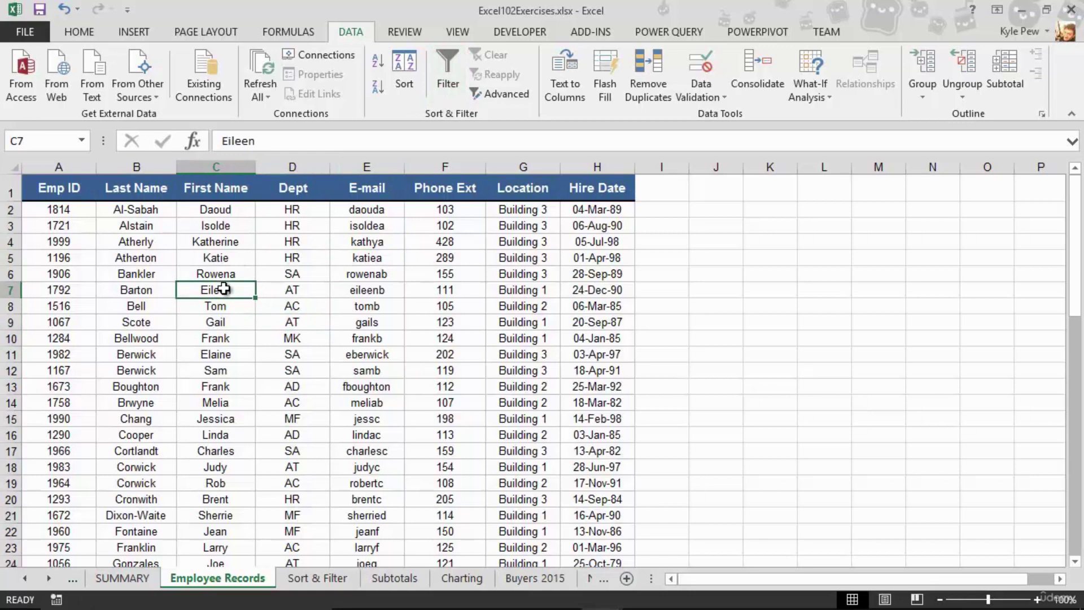
# - Enter =COUNT(A2:A52) in cell A53, returning 51 Emp IDs
pyautogui.scroll(-8, 420, 365)
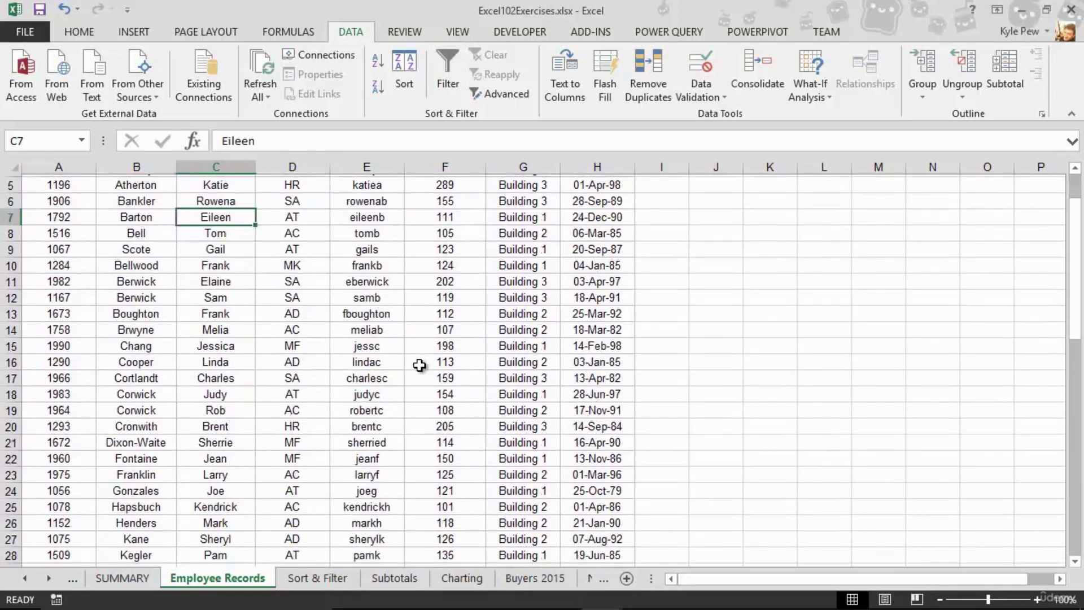
pyautogui.scroll(-3, 420, 365)
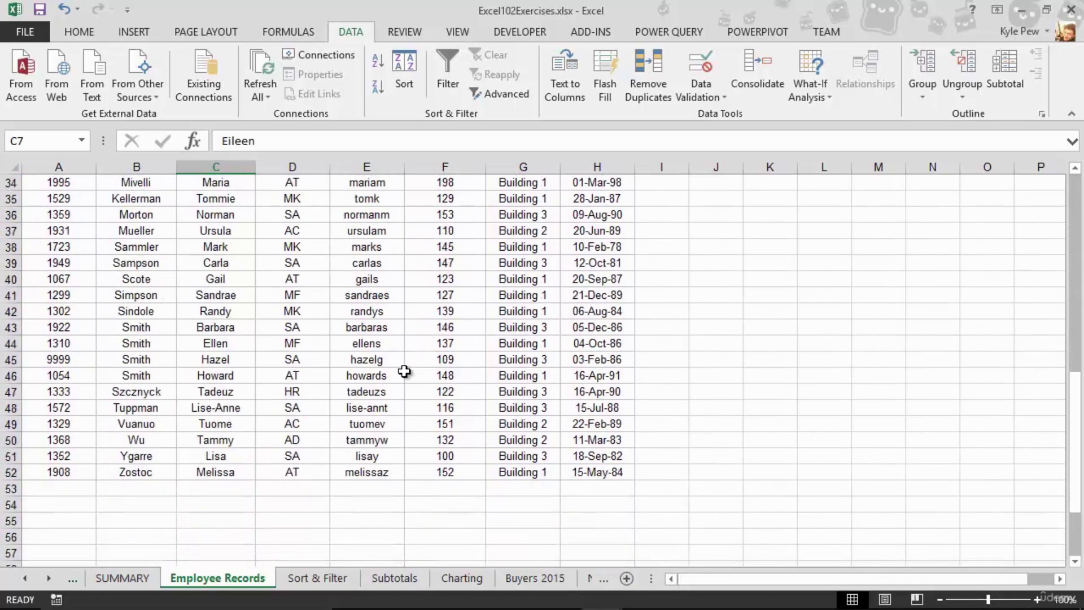
pyautogui.click(91, 489)
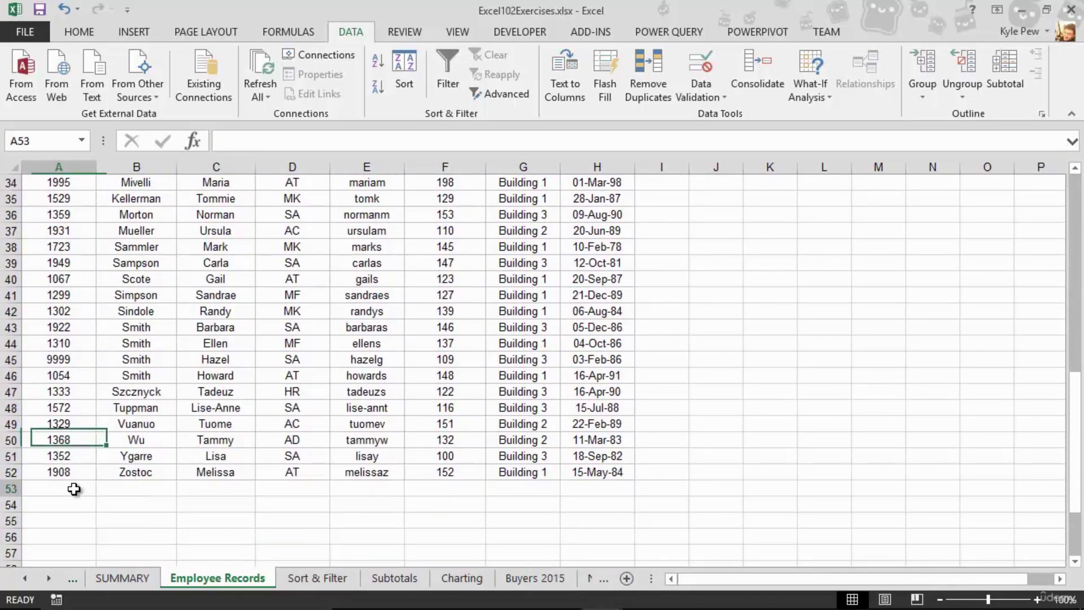
pyautogui.write('=count(')
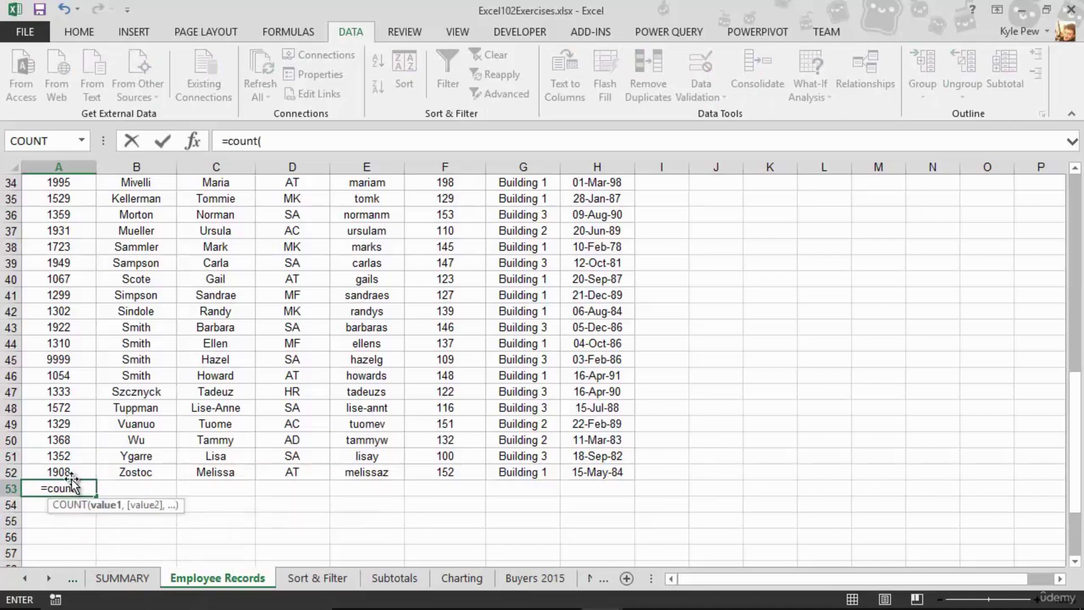
pyautogui.click(72, 473)
pyautogui.hotkey('ctrl', 'shift', 'Up')
pyautogui.hotkey('shift', 'Down')
pyautogui.press('Return')
pyautogui.scroll(-2, 72, 472)
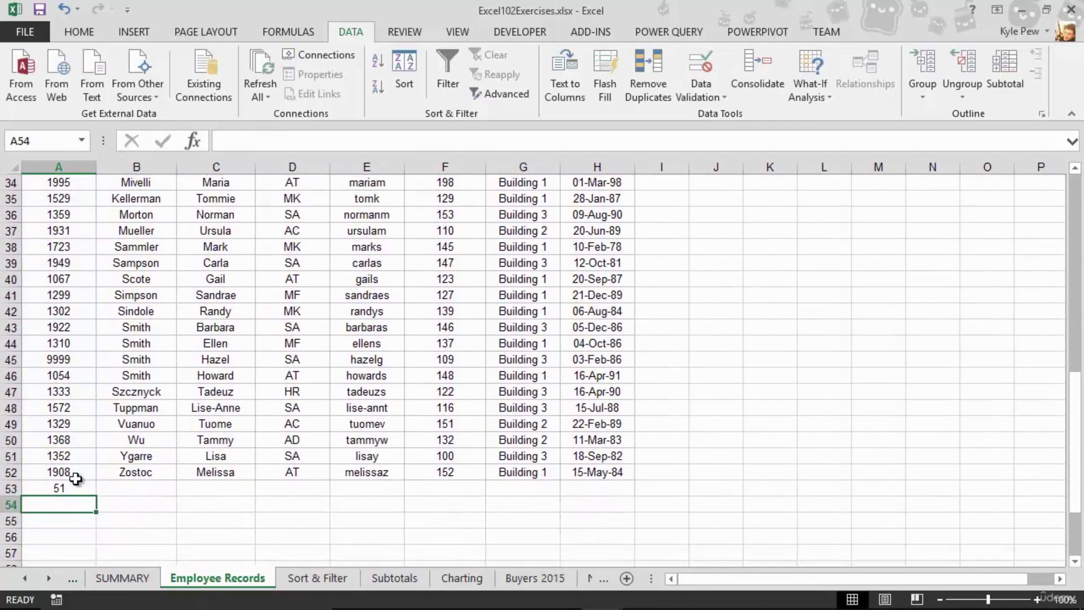
pyautogui.click(77, 489)
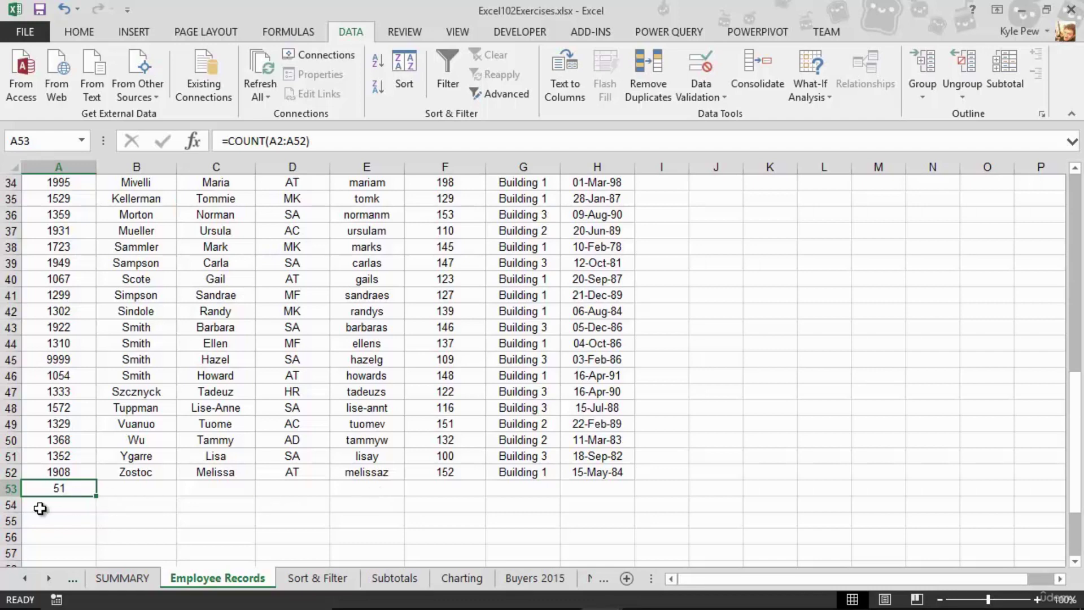
# - Turn on filter arrows and limit the Dept column to AC and AD, showing 12 records
pyautogui.scroll(11, 259, 439)
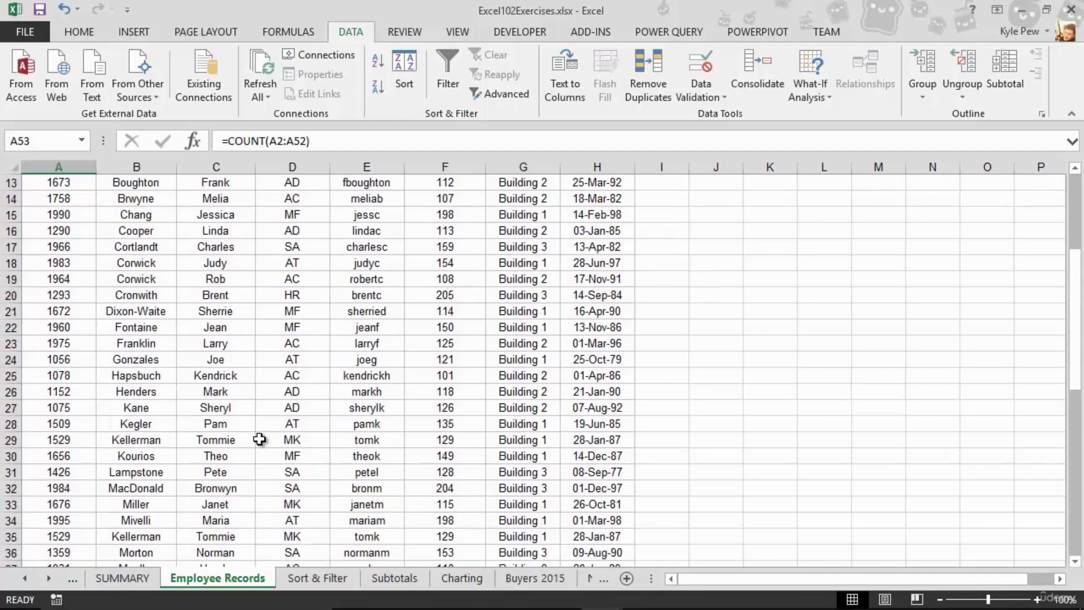
pyautogui.click(269, 284)
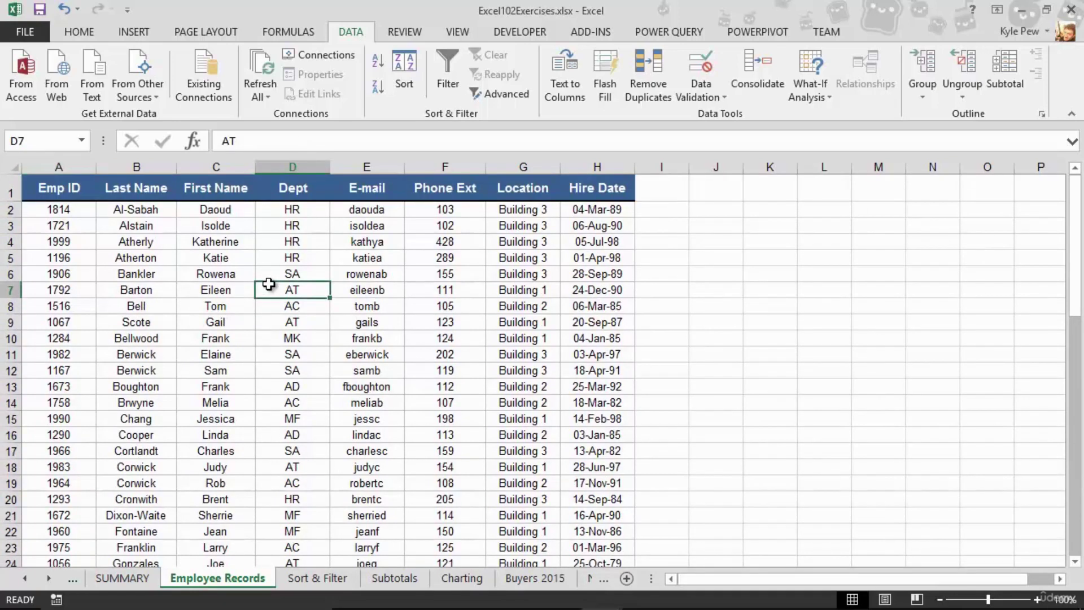
pyautogui.click(447, 79)
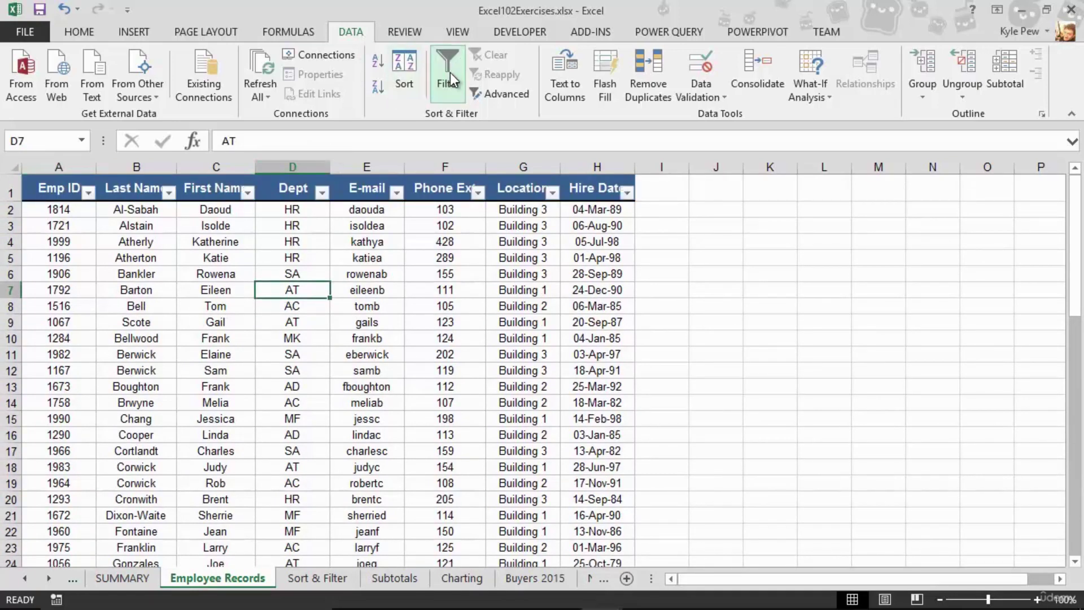
pyautogui.click(323, 193)
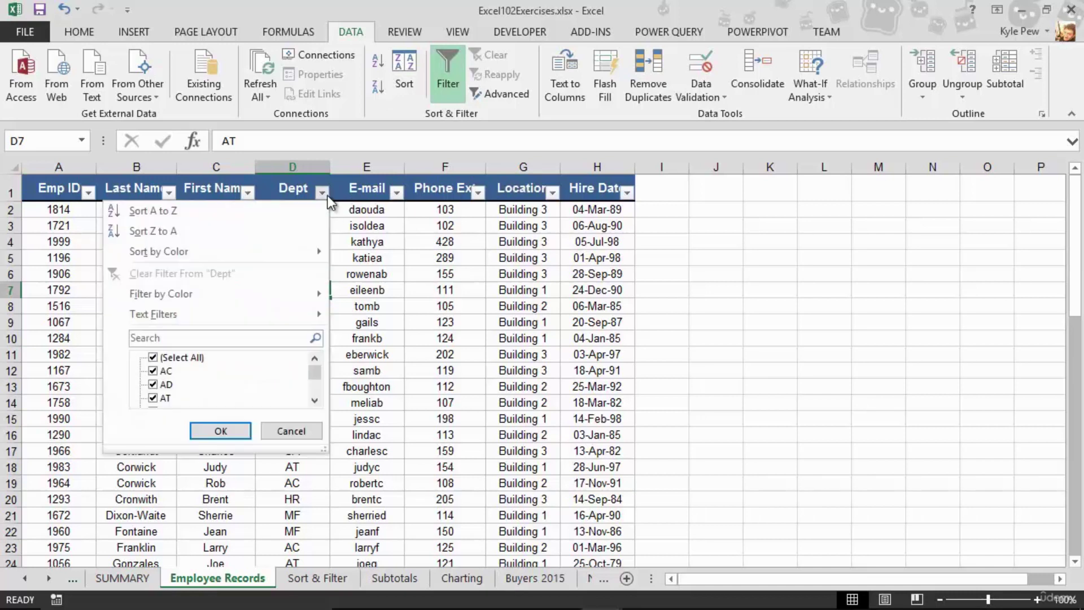
pyautogui.click(158, 359)
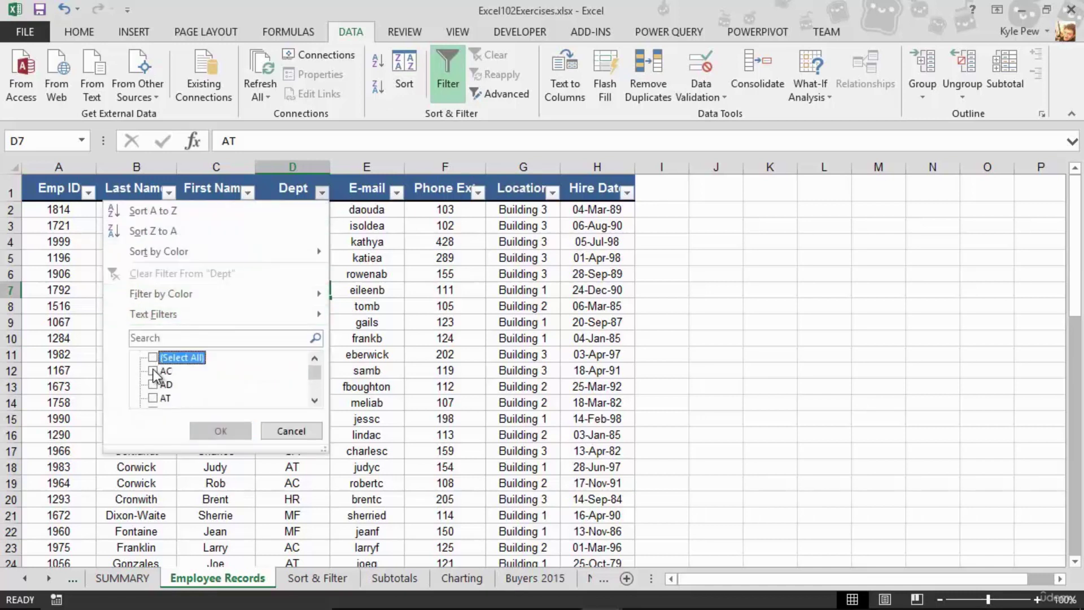
pyautogui.click(153, 385)
pyautogui.click(153, 371)
pyautogui.click(221, 431)
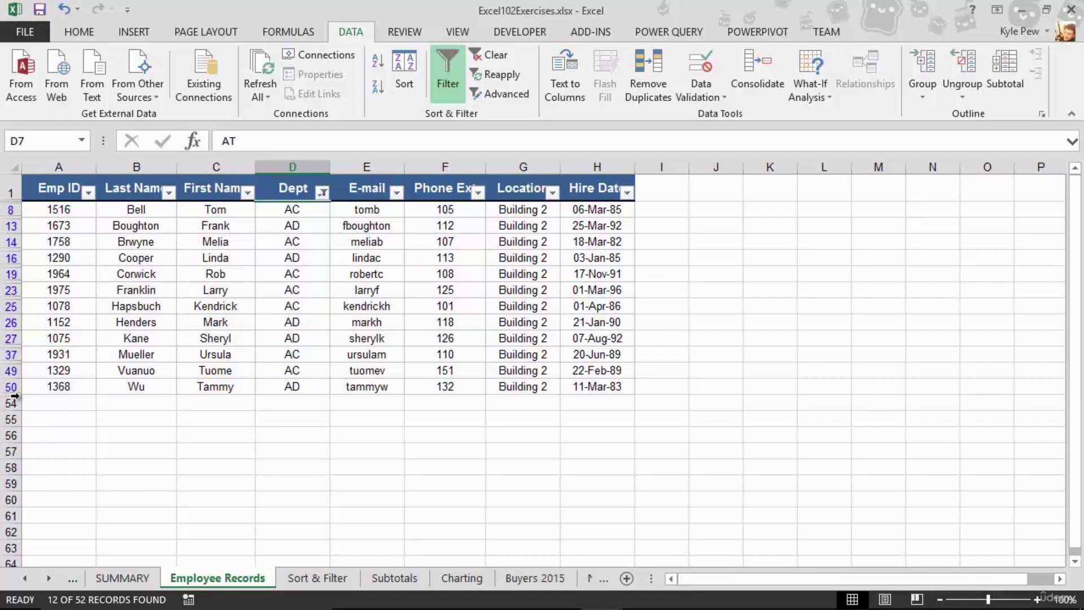
# - Unhide row 53 and select A53, which still shows a count of 51
pyautogui.moveTo(16, 397); pyautogui.dragTo(16, 414)
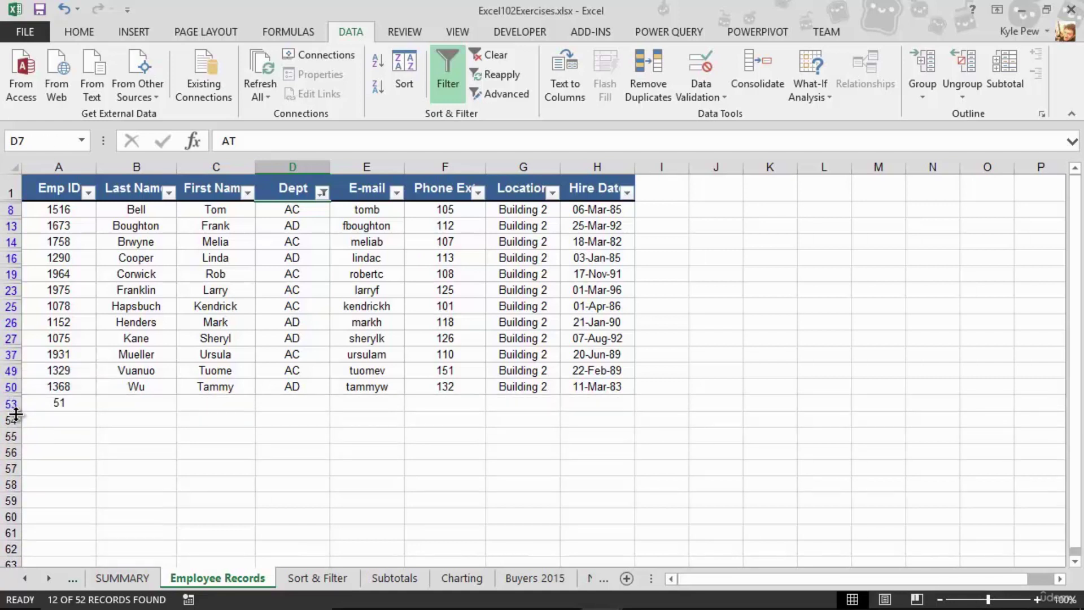
pyautogui.click(81, 409)
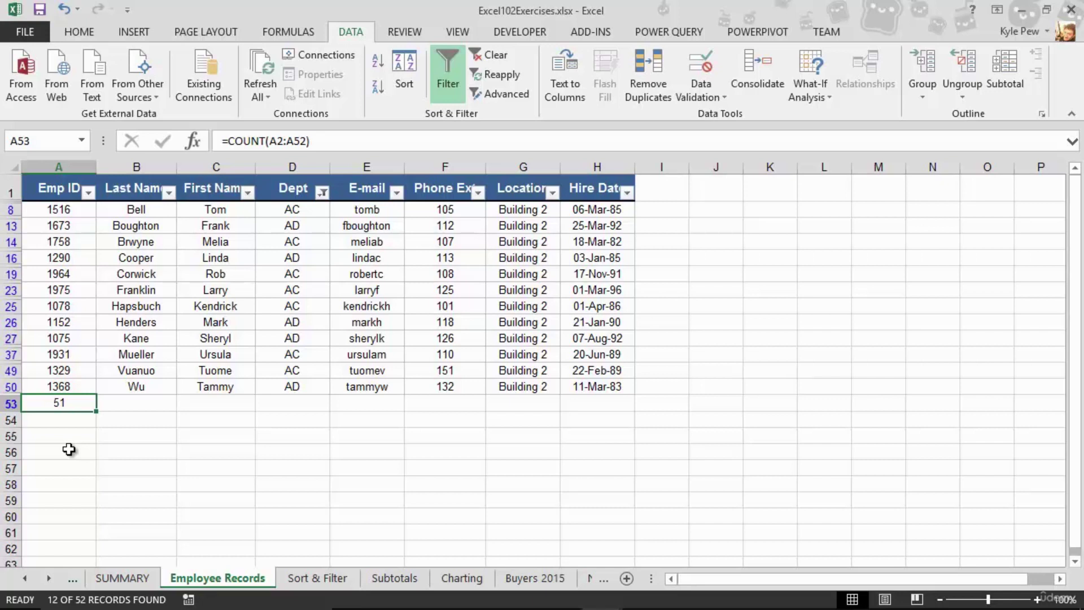
# - Turn off the Dept filter to show all records and delete the count in A53
pyautogui.click(450, 82)
pyautogui.scroll(-4, 125, 356)
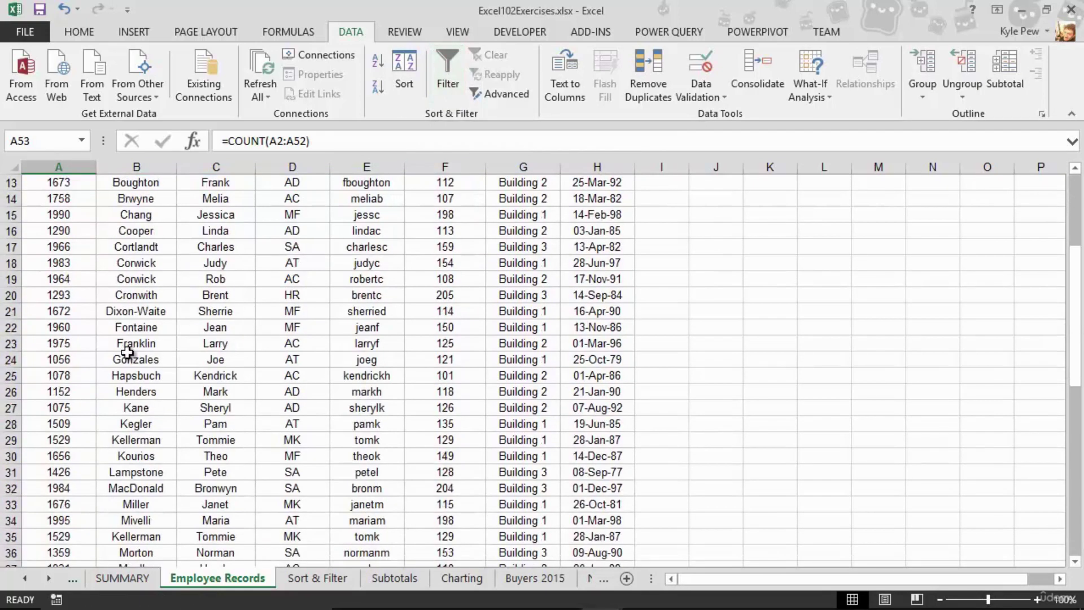
pyautogui.scroll(-9, 125, 356)
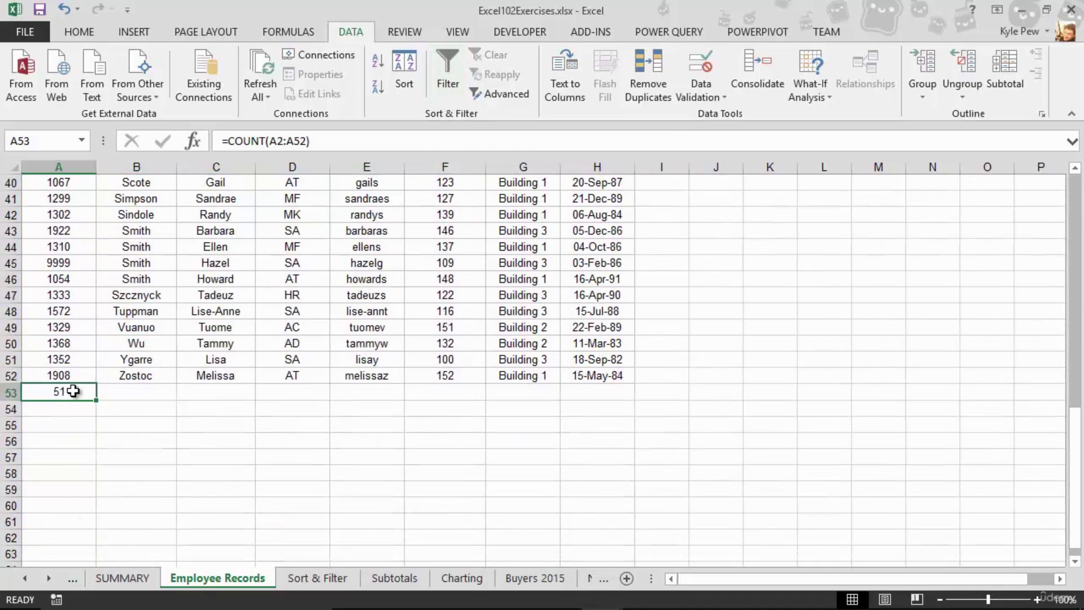
pyautogui.press('Delete')
pyautogui.scroll(13, 85, 375)
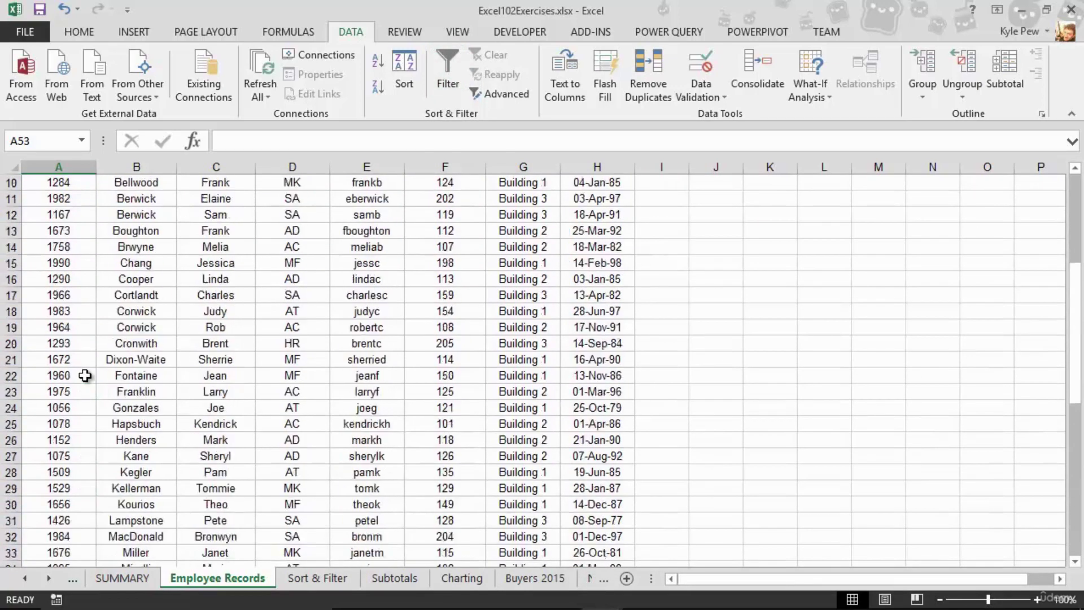
pyautogui.click(81, 239)
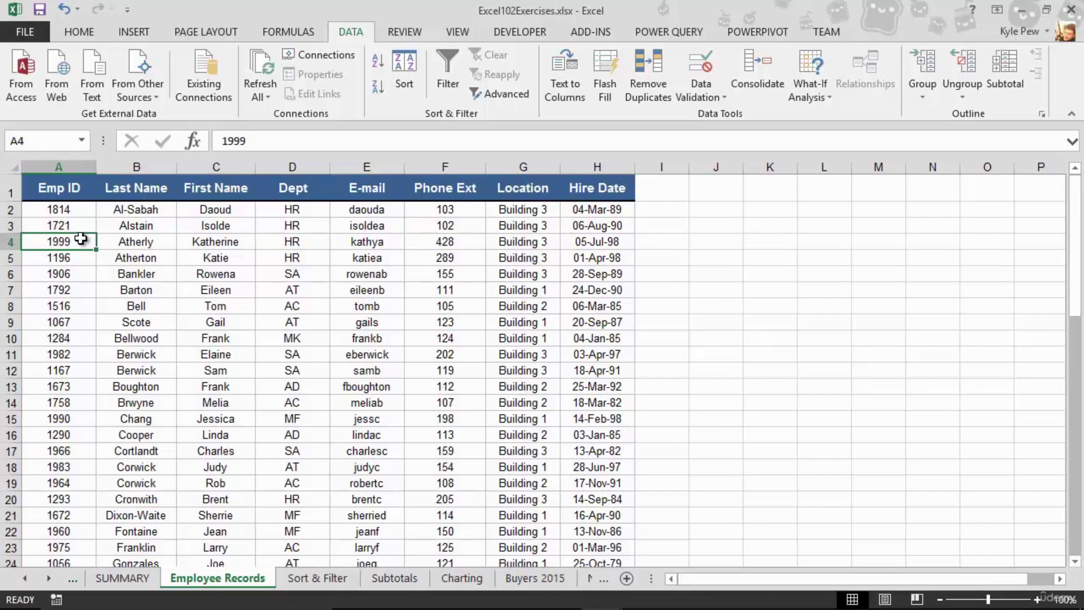
# - With a data cell selected, open the Home tab's Format as Table style gallery
pyautogui.click(282, 369)
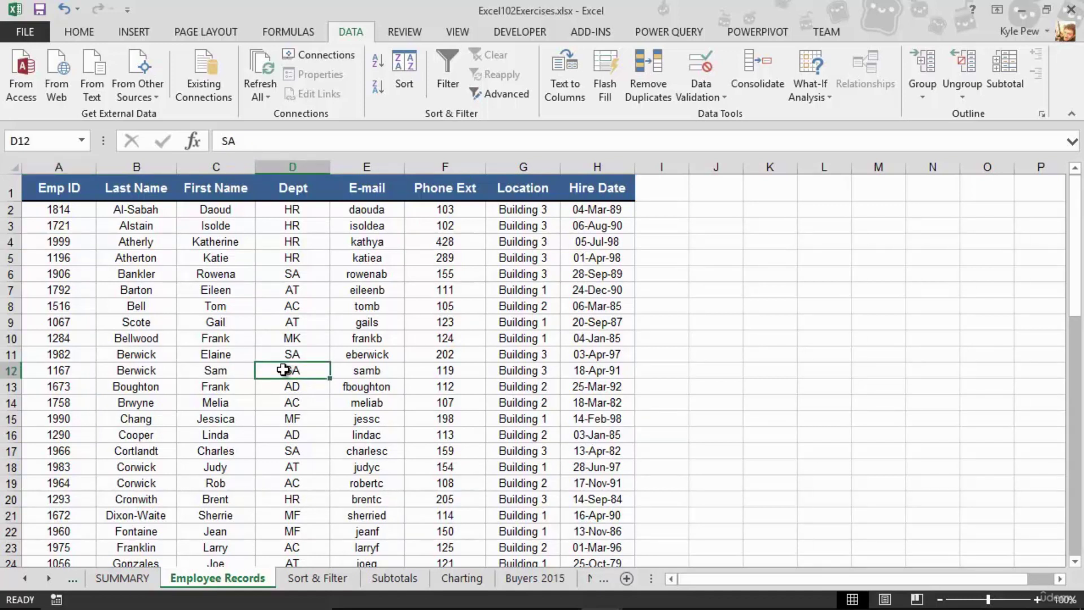
pyautogui.click(79, 31)
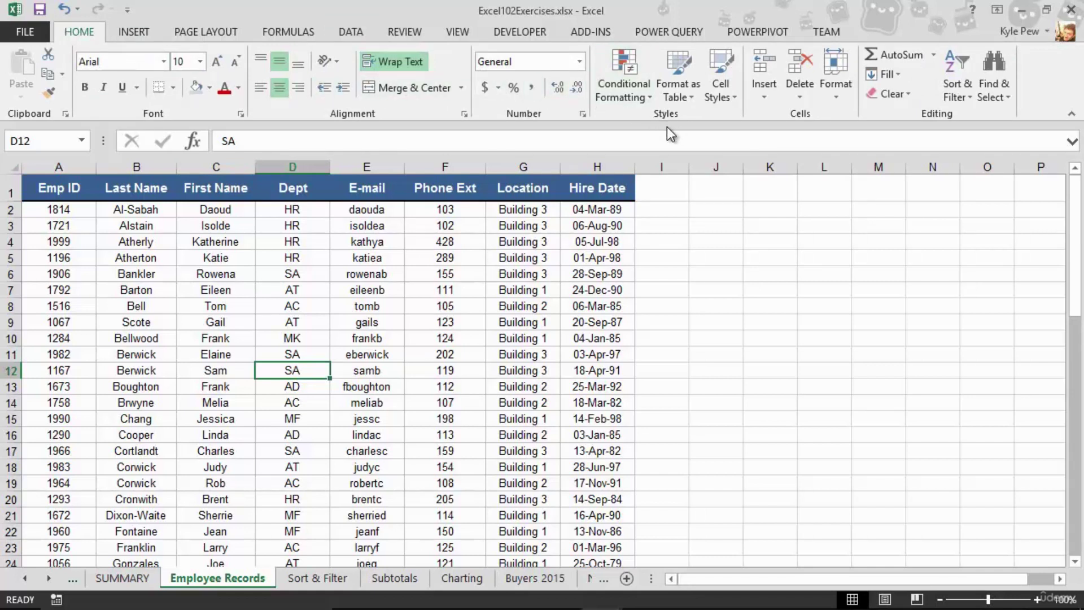
pyautogui.click(680, 94)
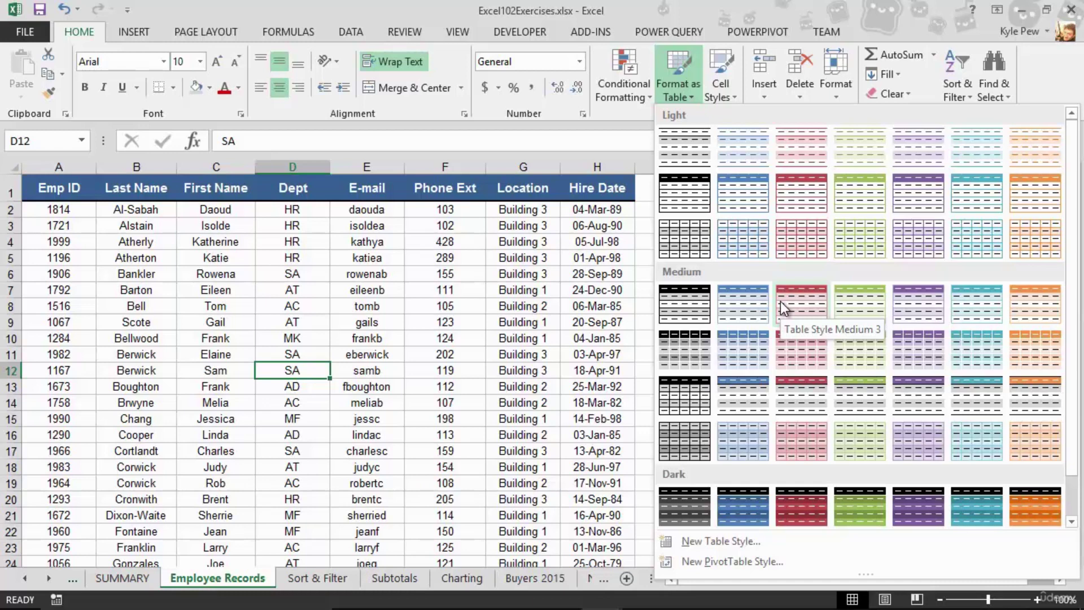
# - Apply Table Style Medium 16 to $A$1:$H$52 with headers, creating Table1
pyautogui.click(744, 395)
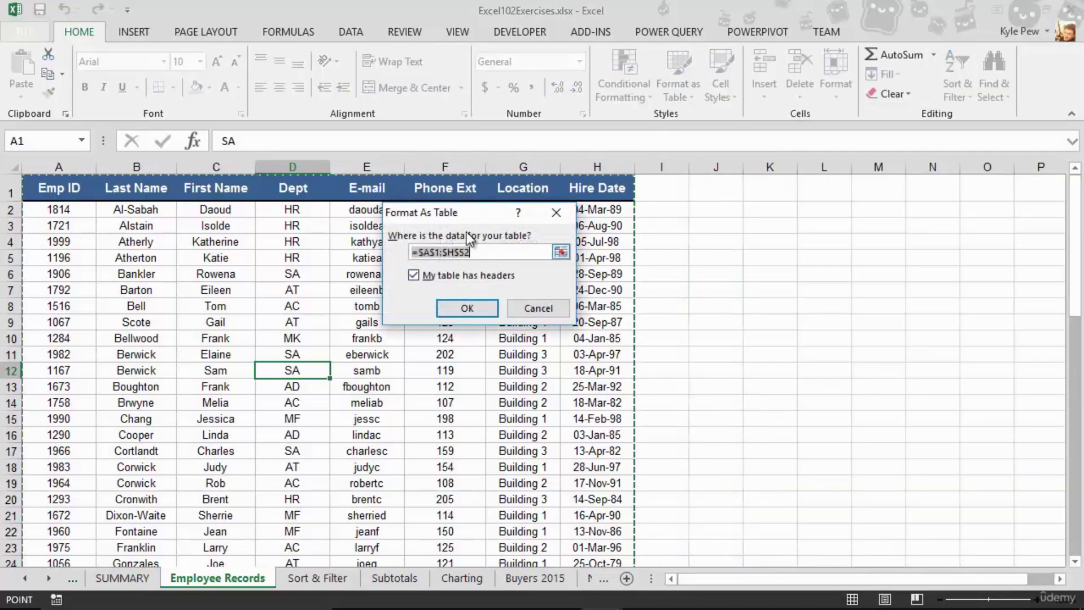
pyautogui.moveTo(448, 213); pyautogui.dragTo(328, 217)
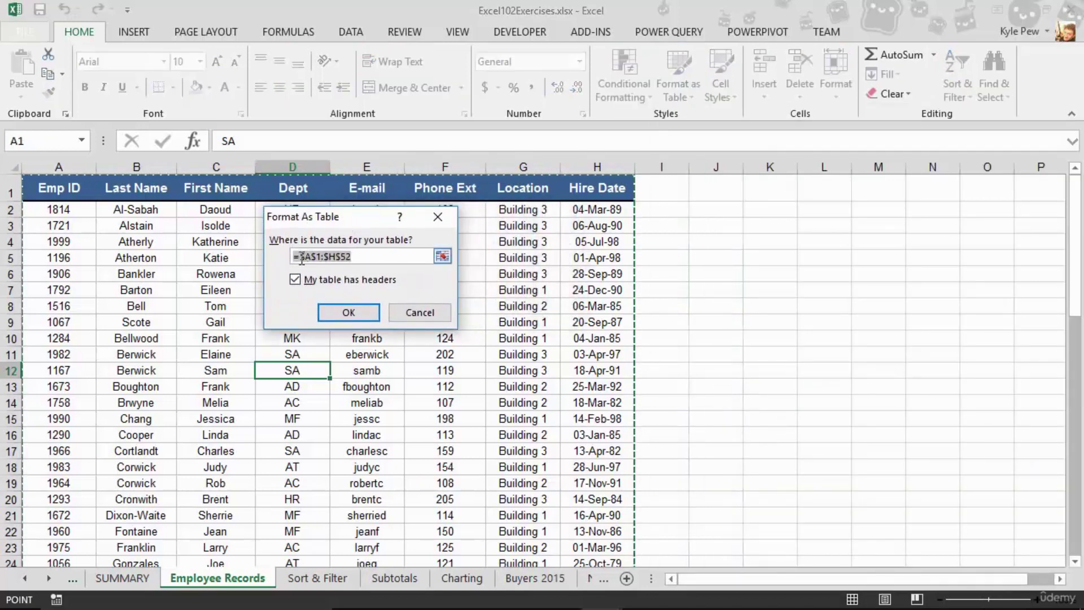
pyautogui.click(361, 259)
pyautogui.click(351, 313)
pyautogui.click(304, 311)
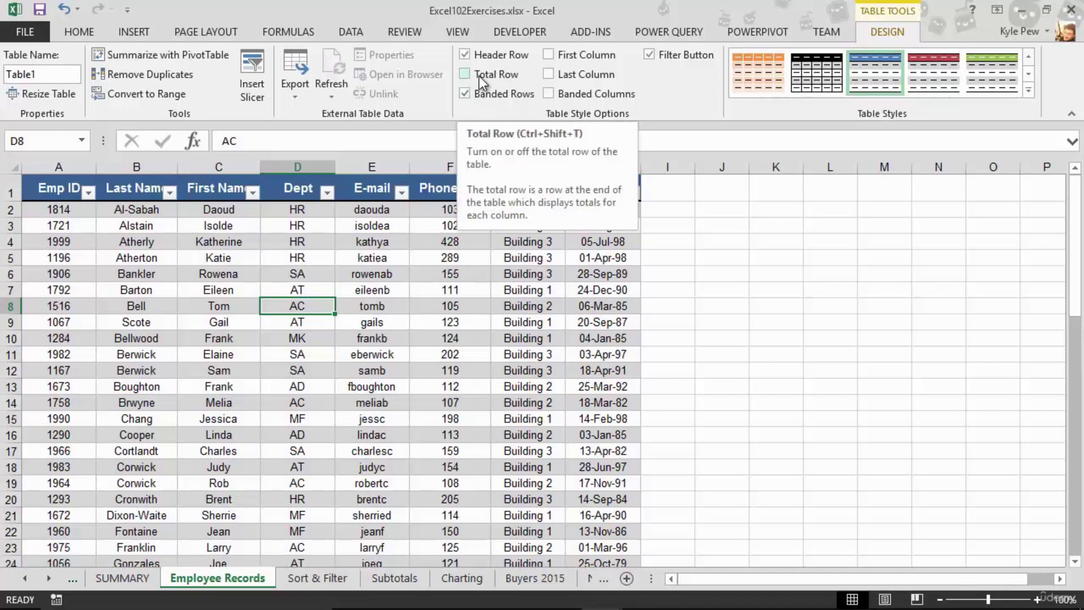
# - Turn on the Total Row, keeping the Count of 51 under Hire Date in H53
pyautogui.click(464, 74)
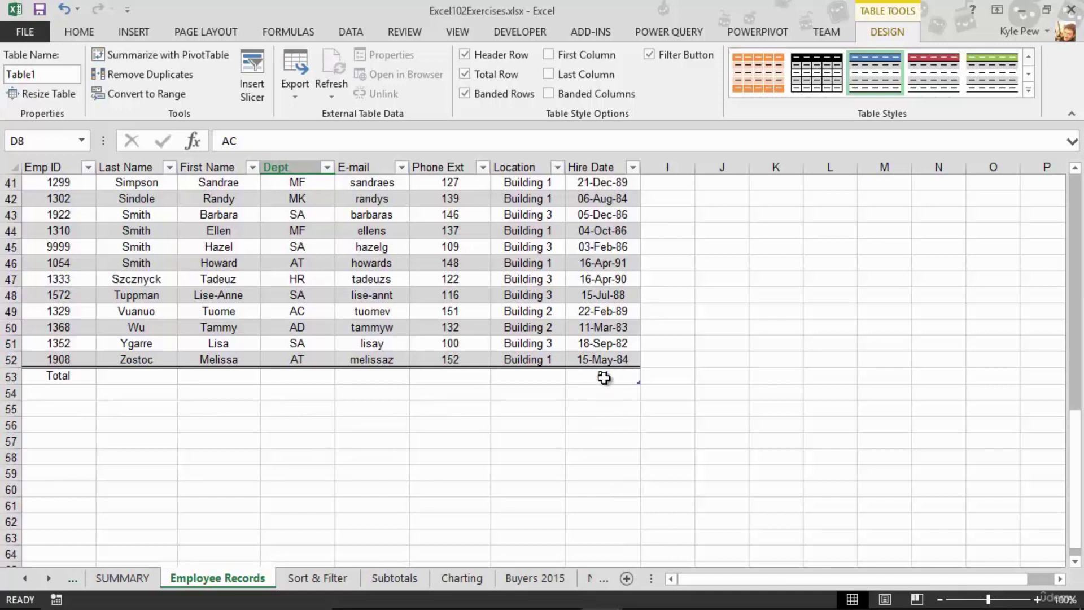
pyautogui.click(627, 378)
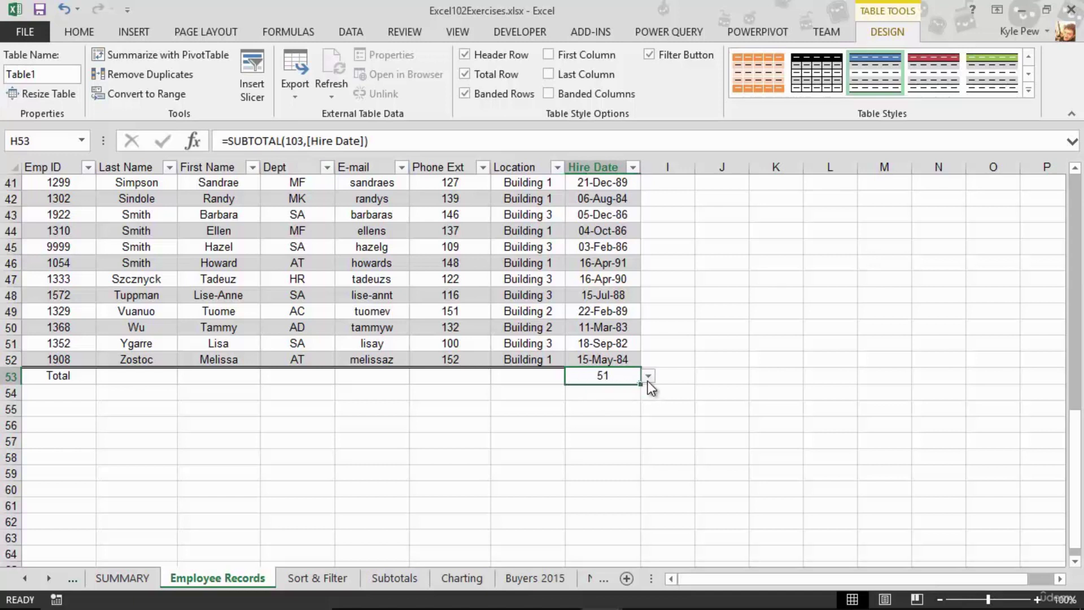
pyautogui.click(649, 377)
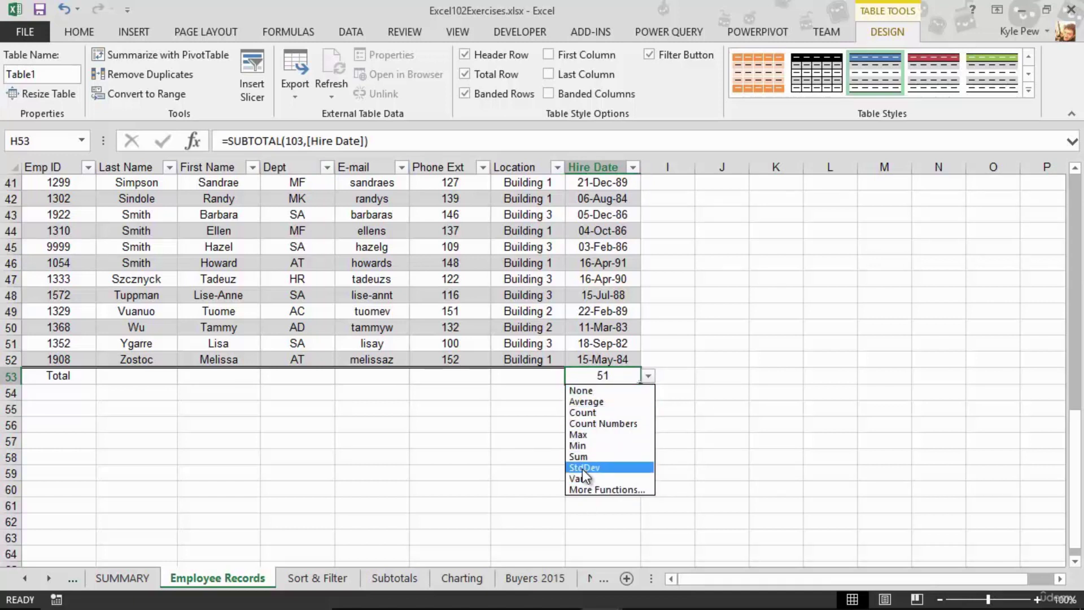
pyautogui.click(472, 377)
pyautogui.click(452, 376)
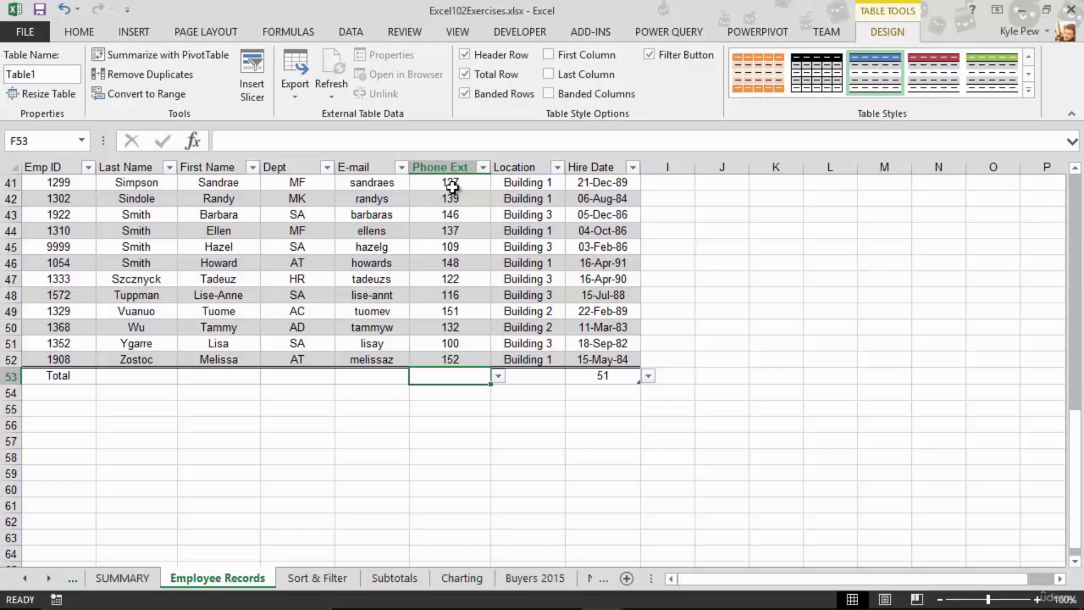
pyautogui.click(499, 377)
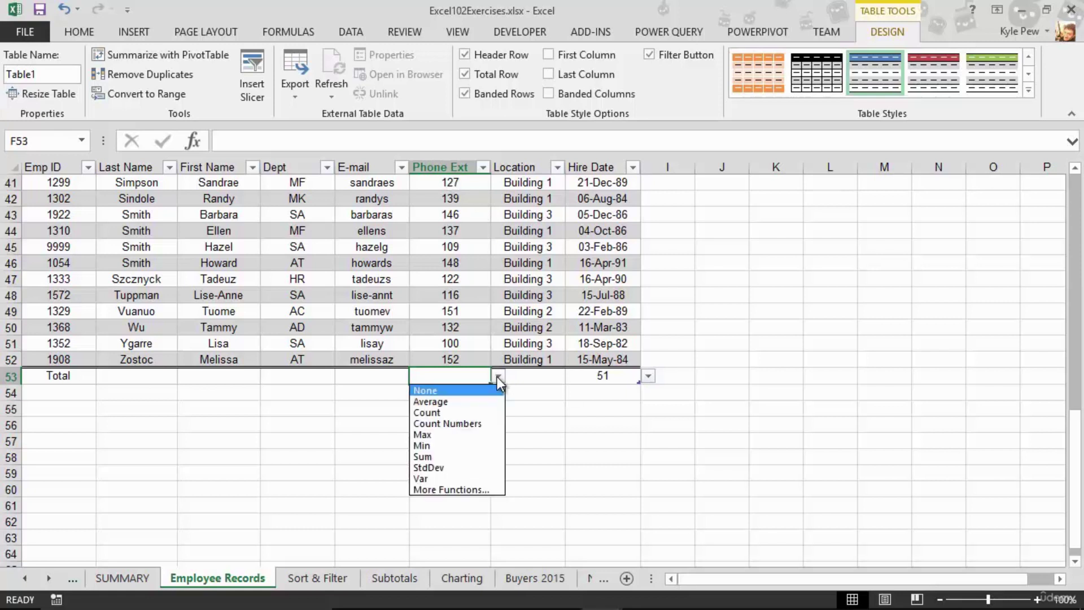
pyautogui.click(432, 456)
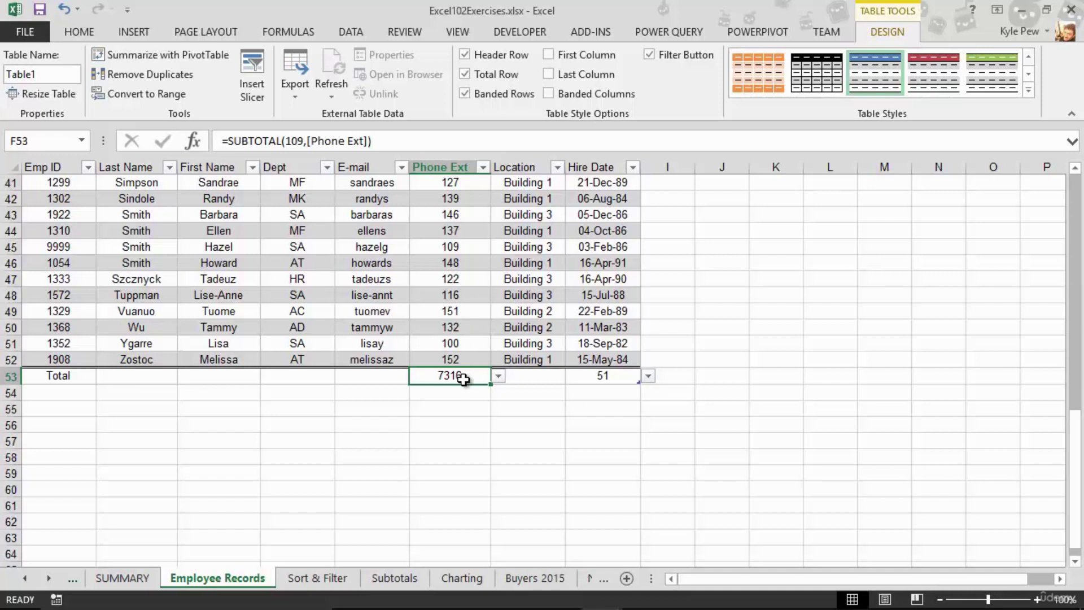
pyautogui.press('Delete')
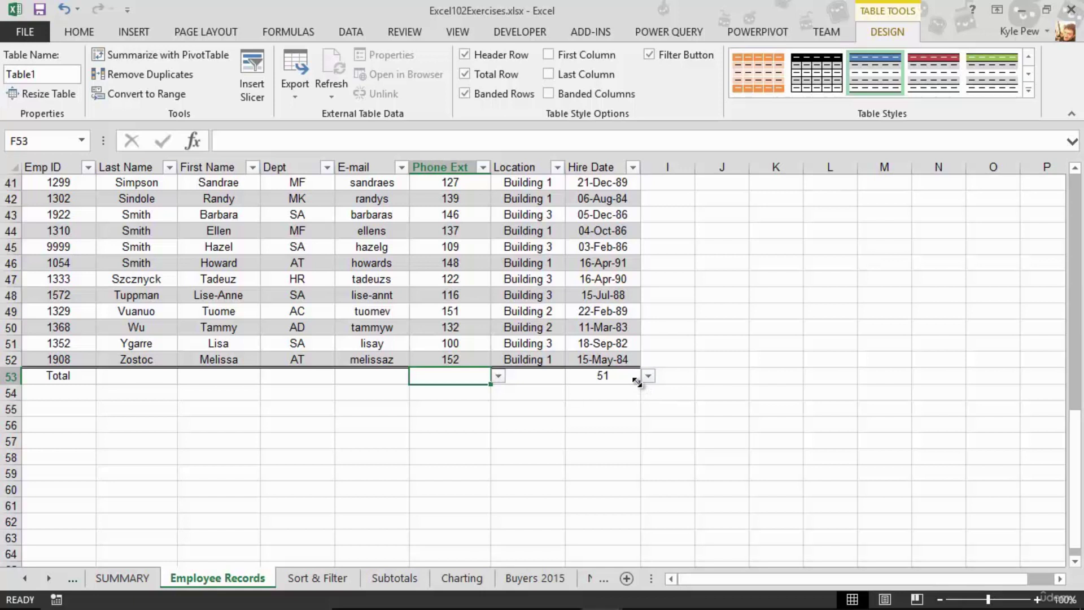
# - Extend the table with empty rows and start a new record with Emp ID 3000 in A53
pyautogui.moveTo(637, 382); pyautogui.dragTo(639, 523)
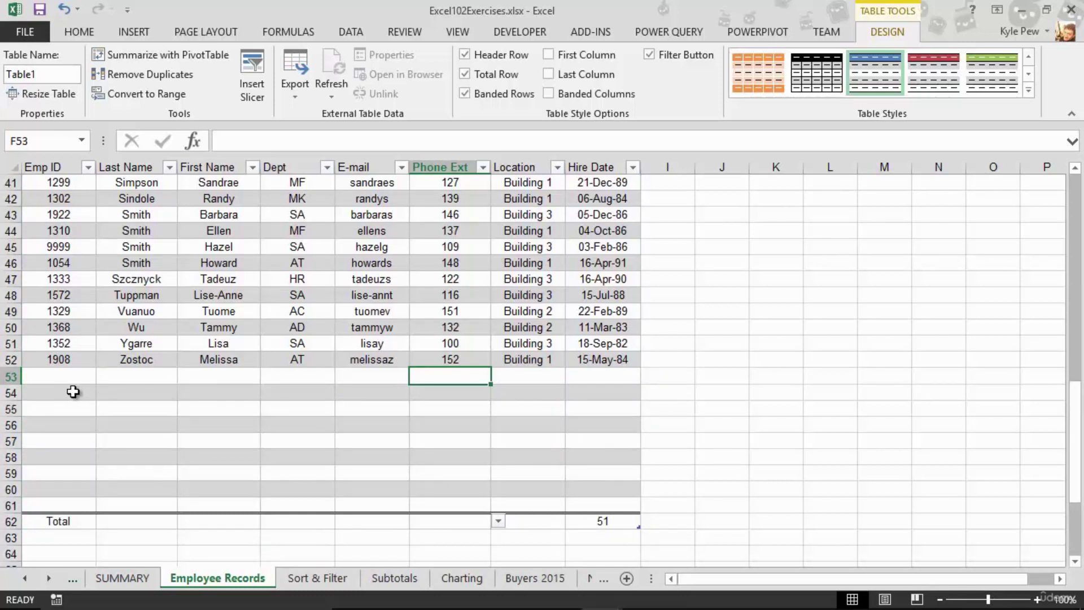
pyautogui.click(62, 381)
pyautogui.write('3000')
pyautogui.press('Tab')
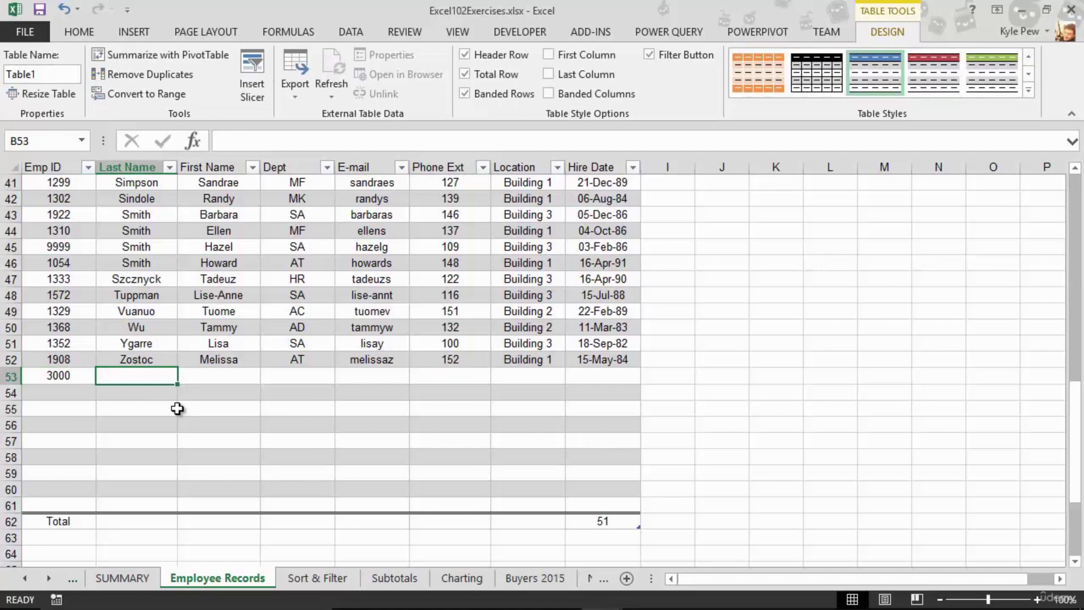
# - Fill in the employee's last and first name, department HR and hire date 01-Jan-16
pyautogui.write('Smith')
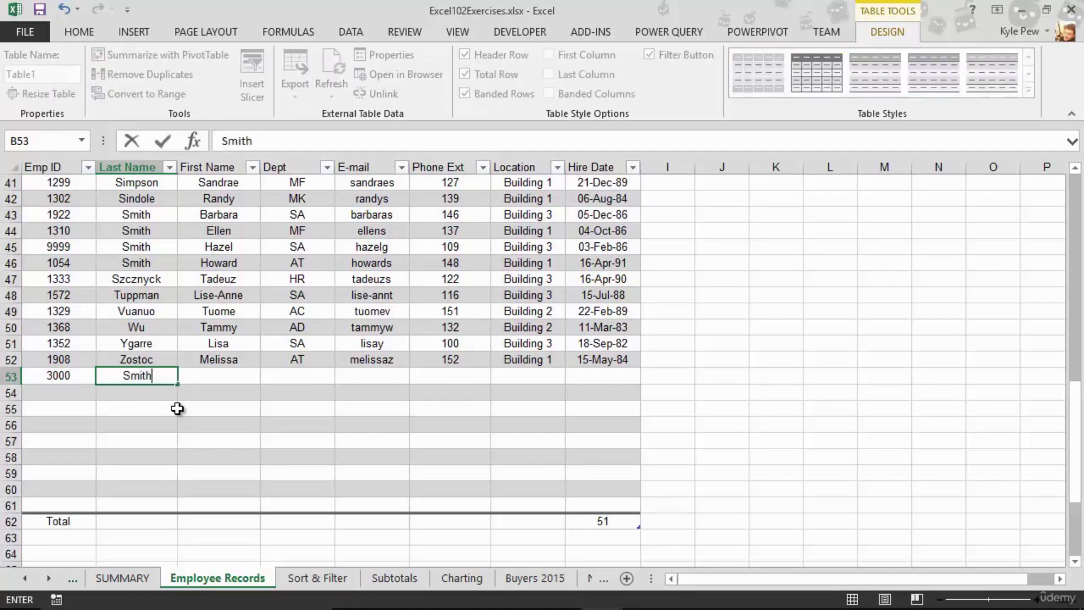
pyautogui.press('Tab')
pyautogui.write('Joe')
pyautogui.press('Tab')
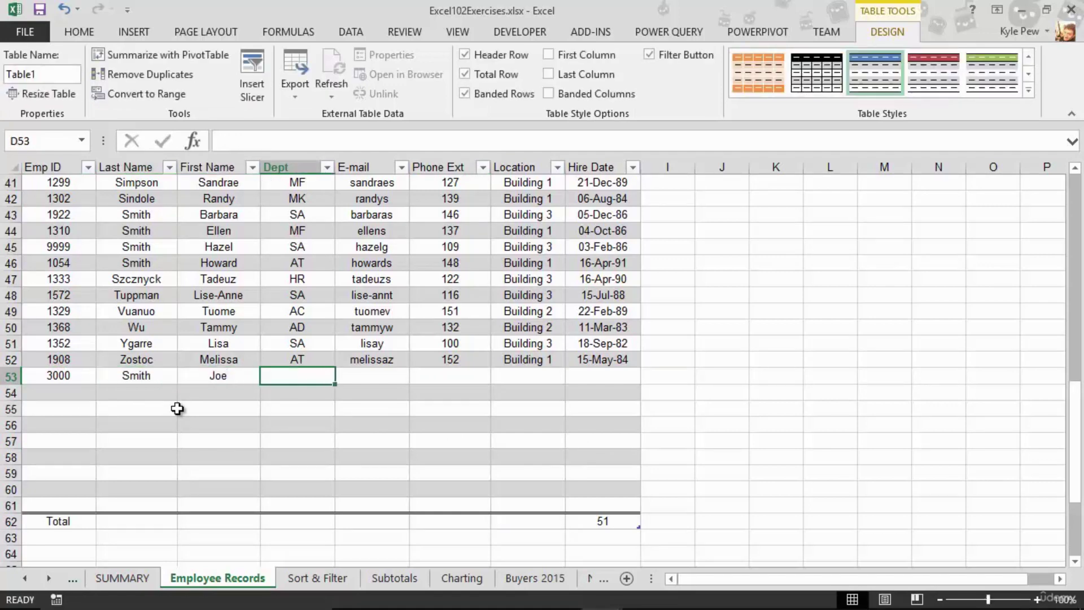
pyautogui.write('HR')
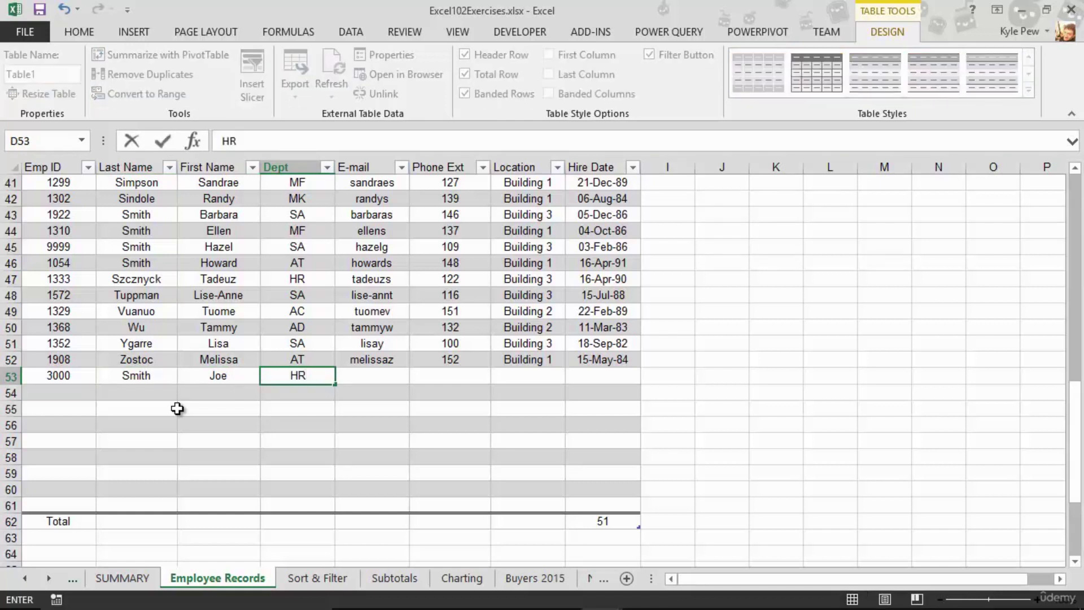
pyautogui.press('Tab')
pyautogui.press('Tab')
pyautogui.press('Tab')
pyautogui.press('Tab')
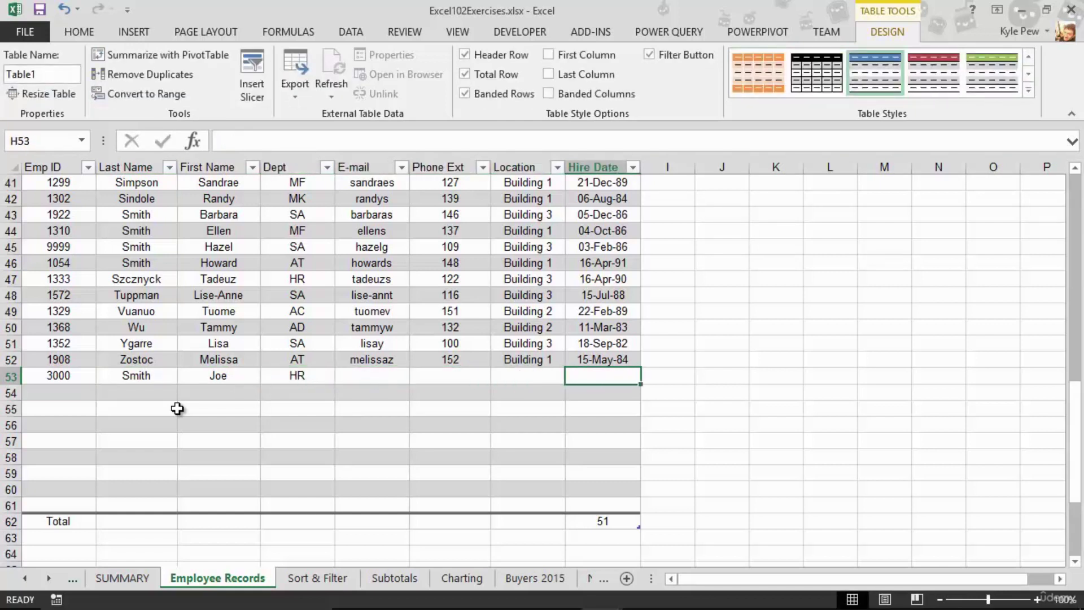
pyautogui.write('1/1/')
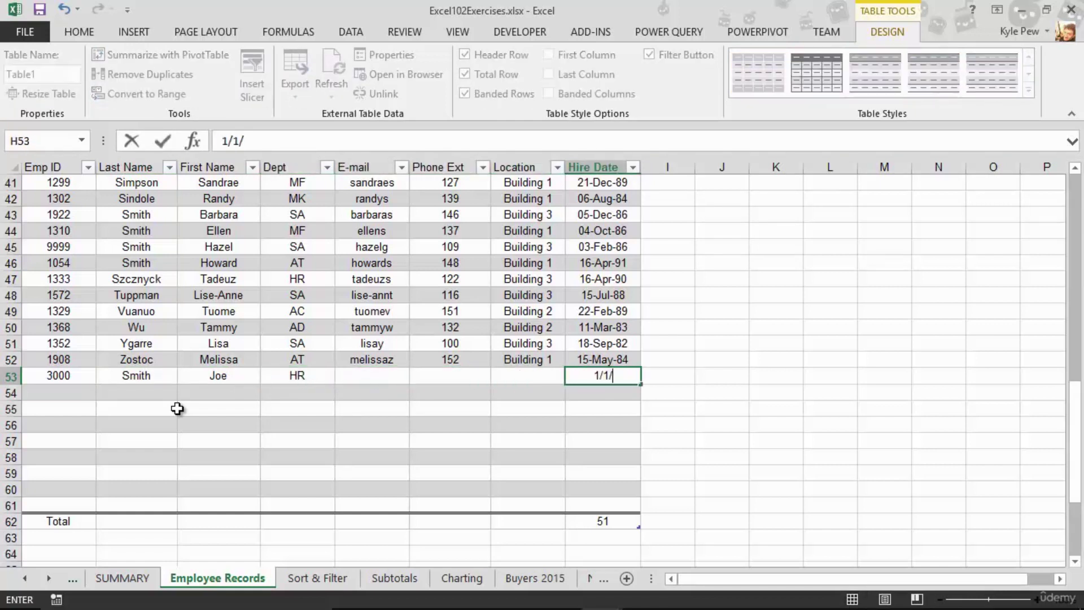
pyautogui.write('2016')
pyautogui.hotkey('ctrl', 'Return')
pyautogui.press('Tab')
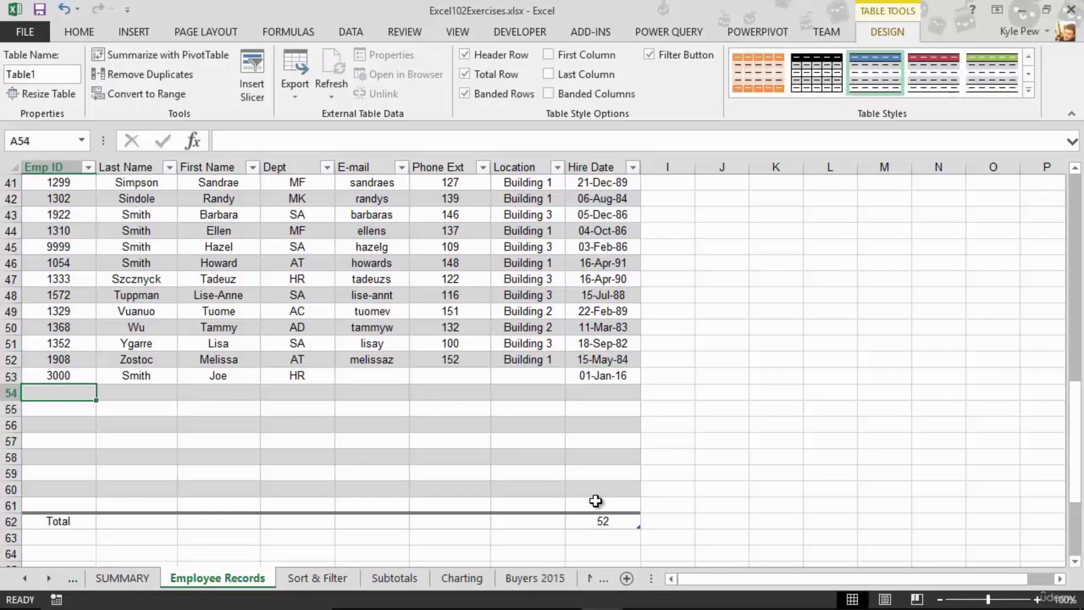